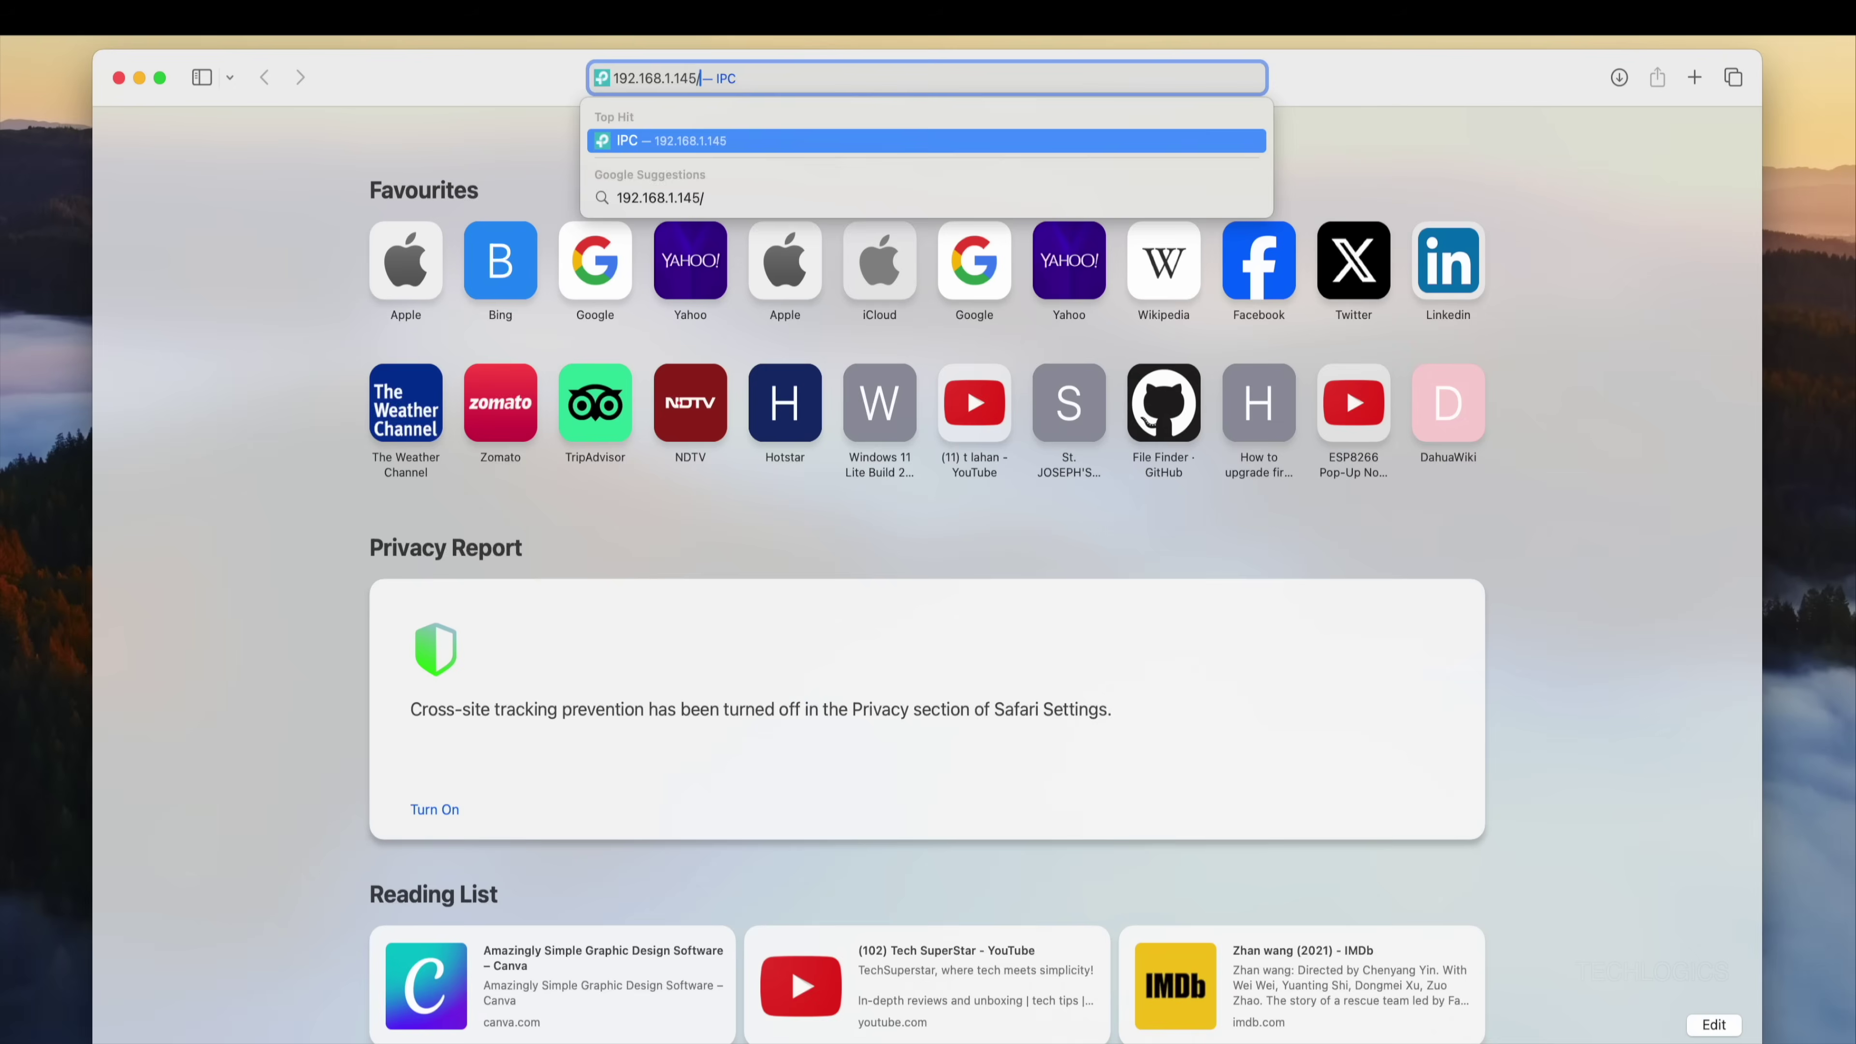
Step: Load 192.168.1.145 in Safari and attempt an admin sign-in, which is rejected
key(Return)
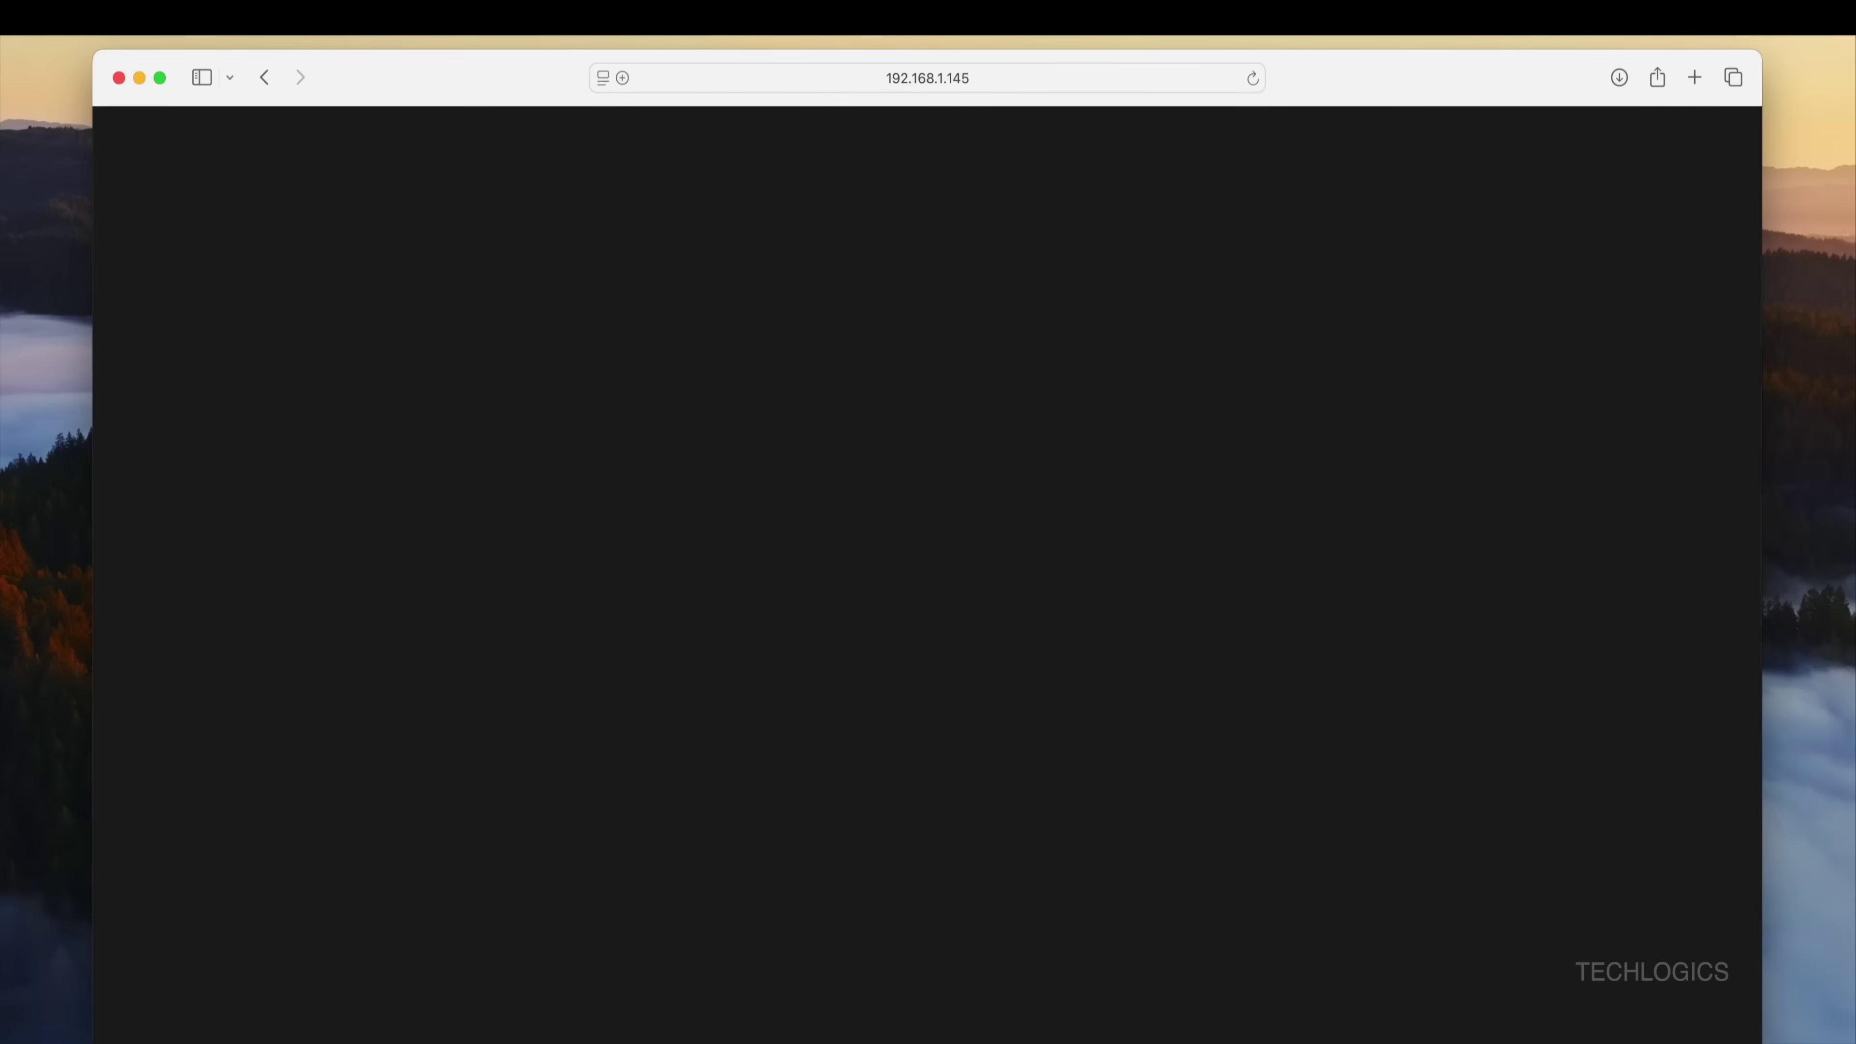
click(866, 539)
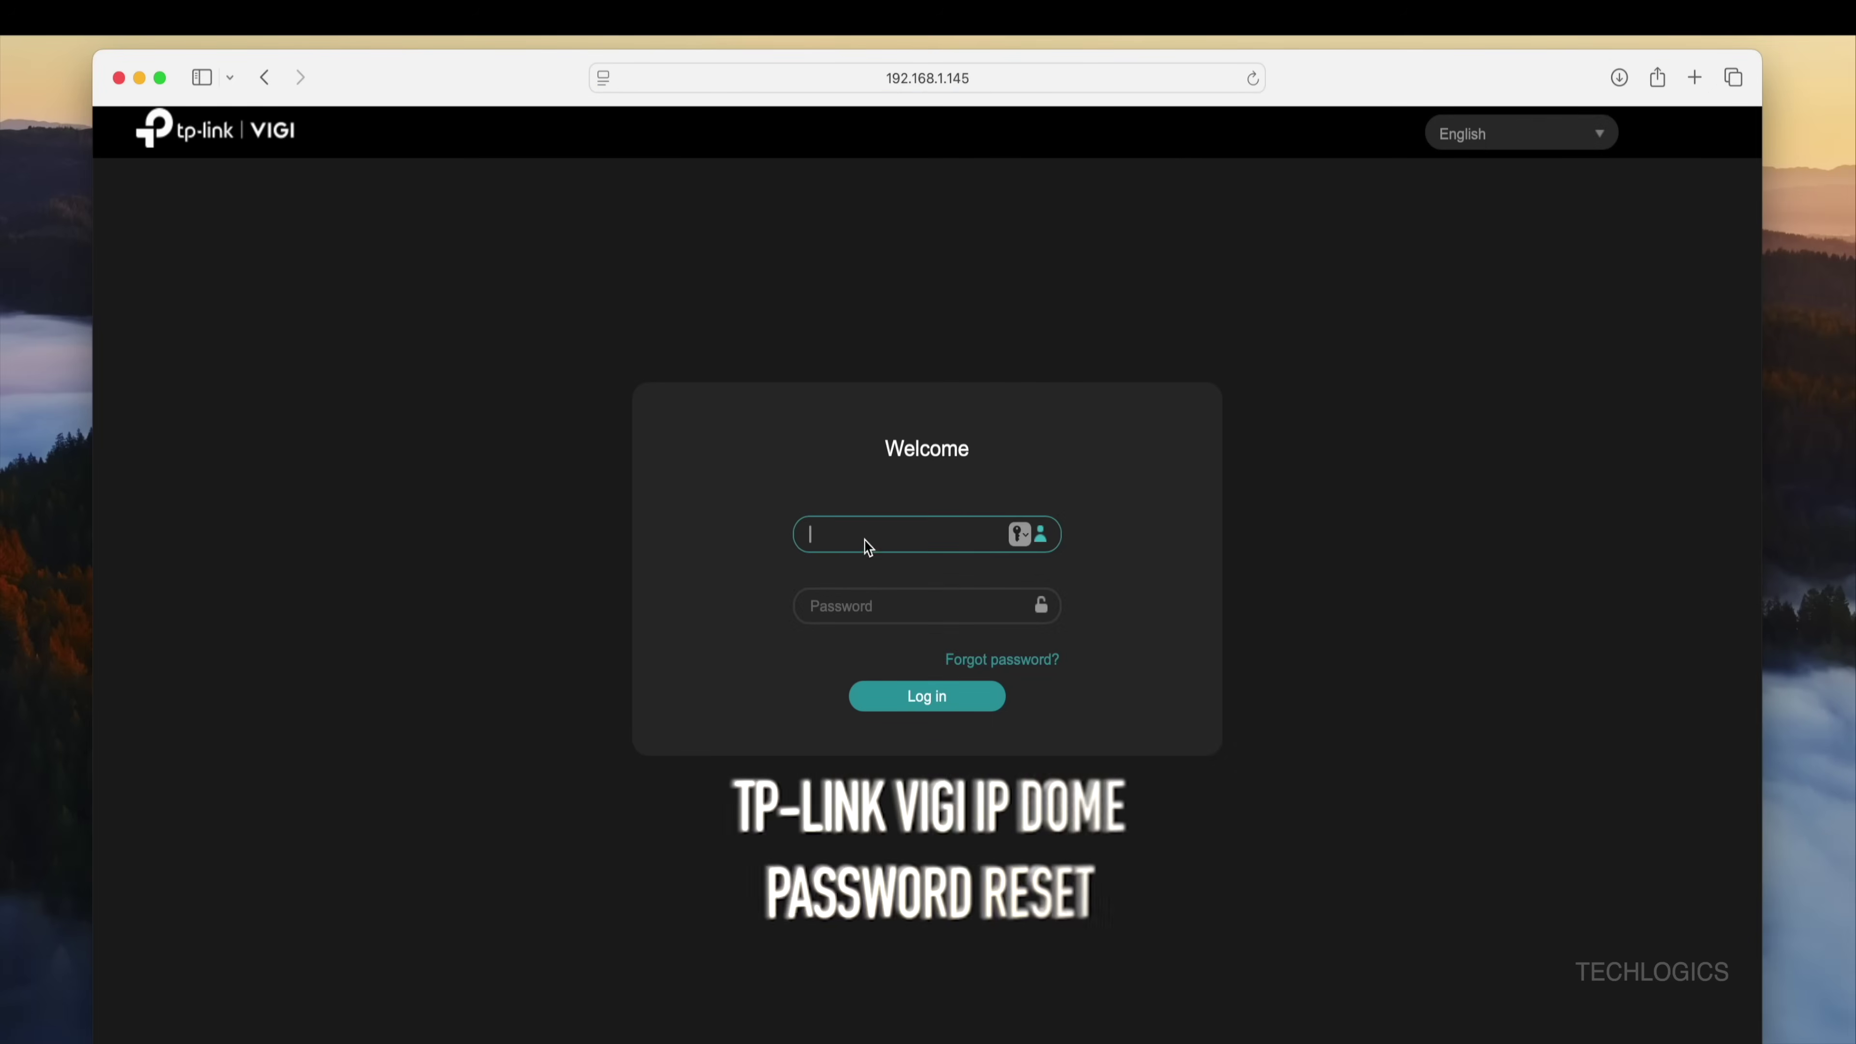
text(ad,m)
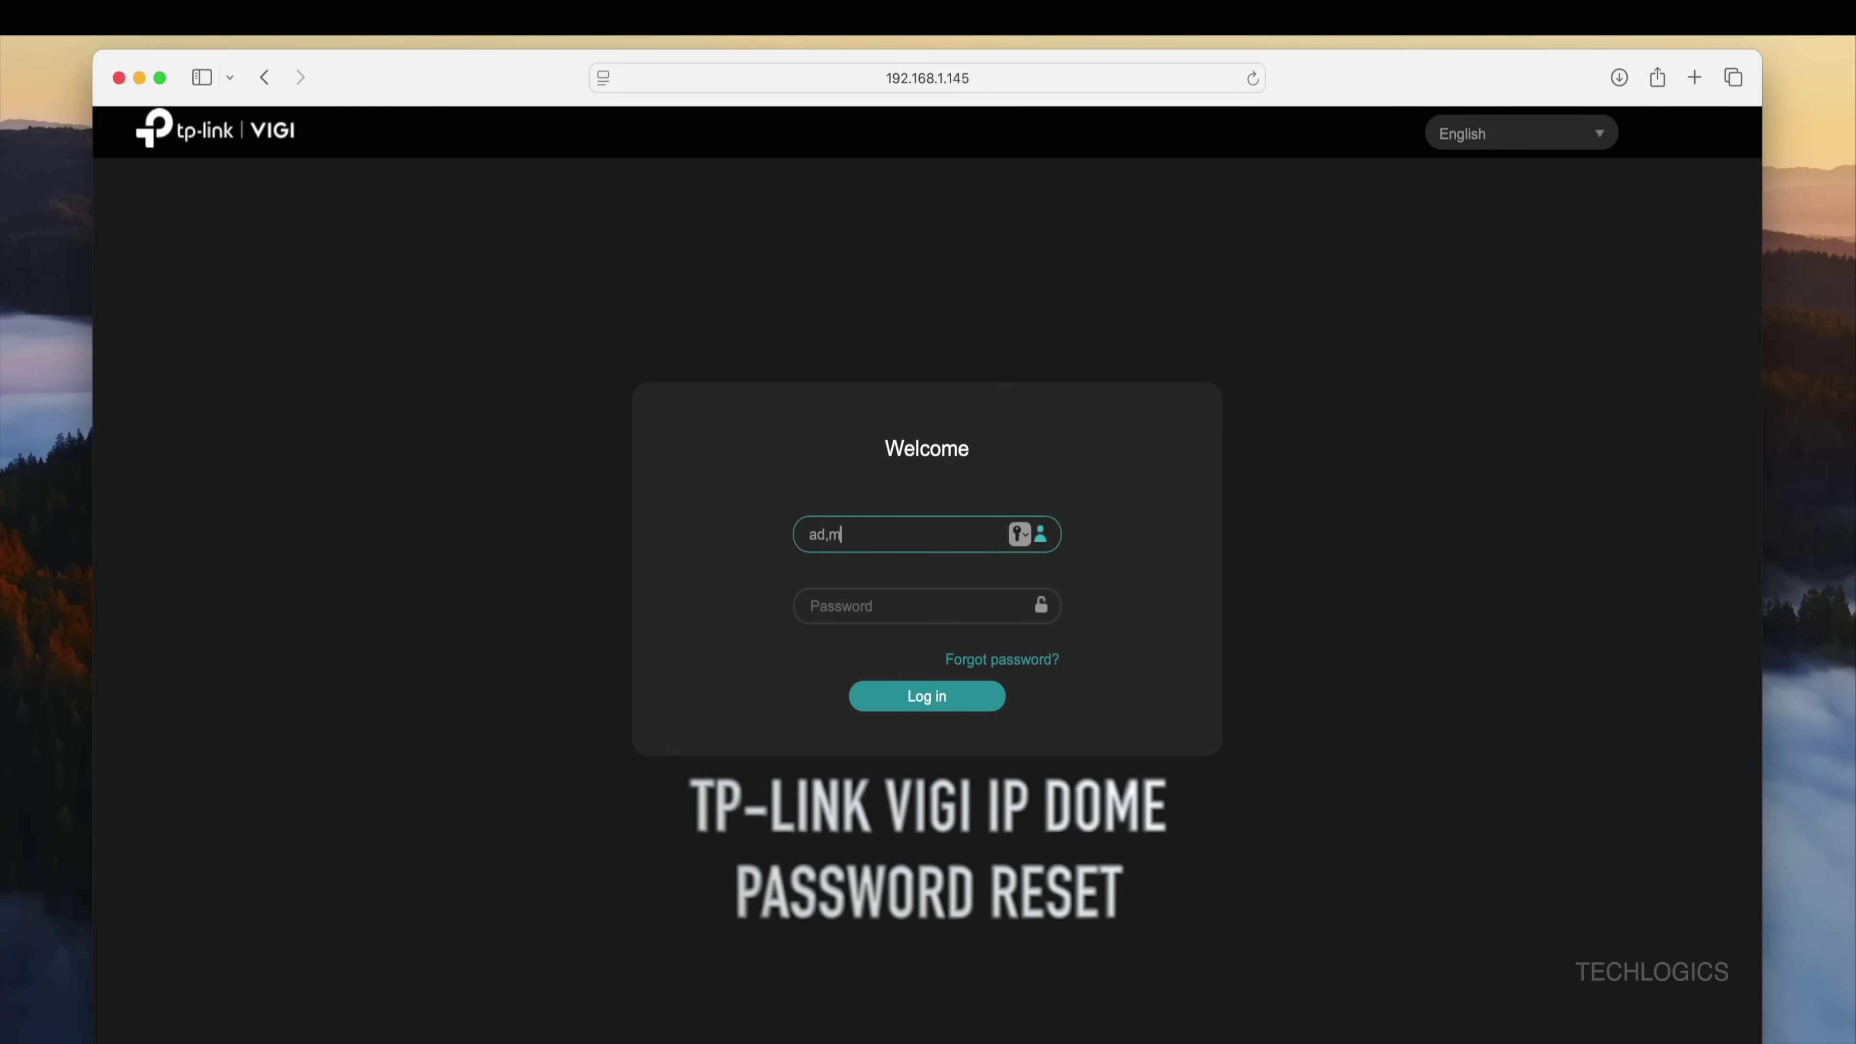
text(••••••••)
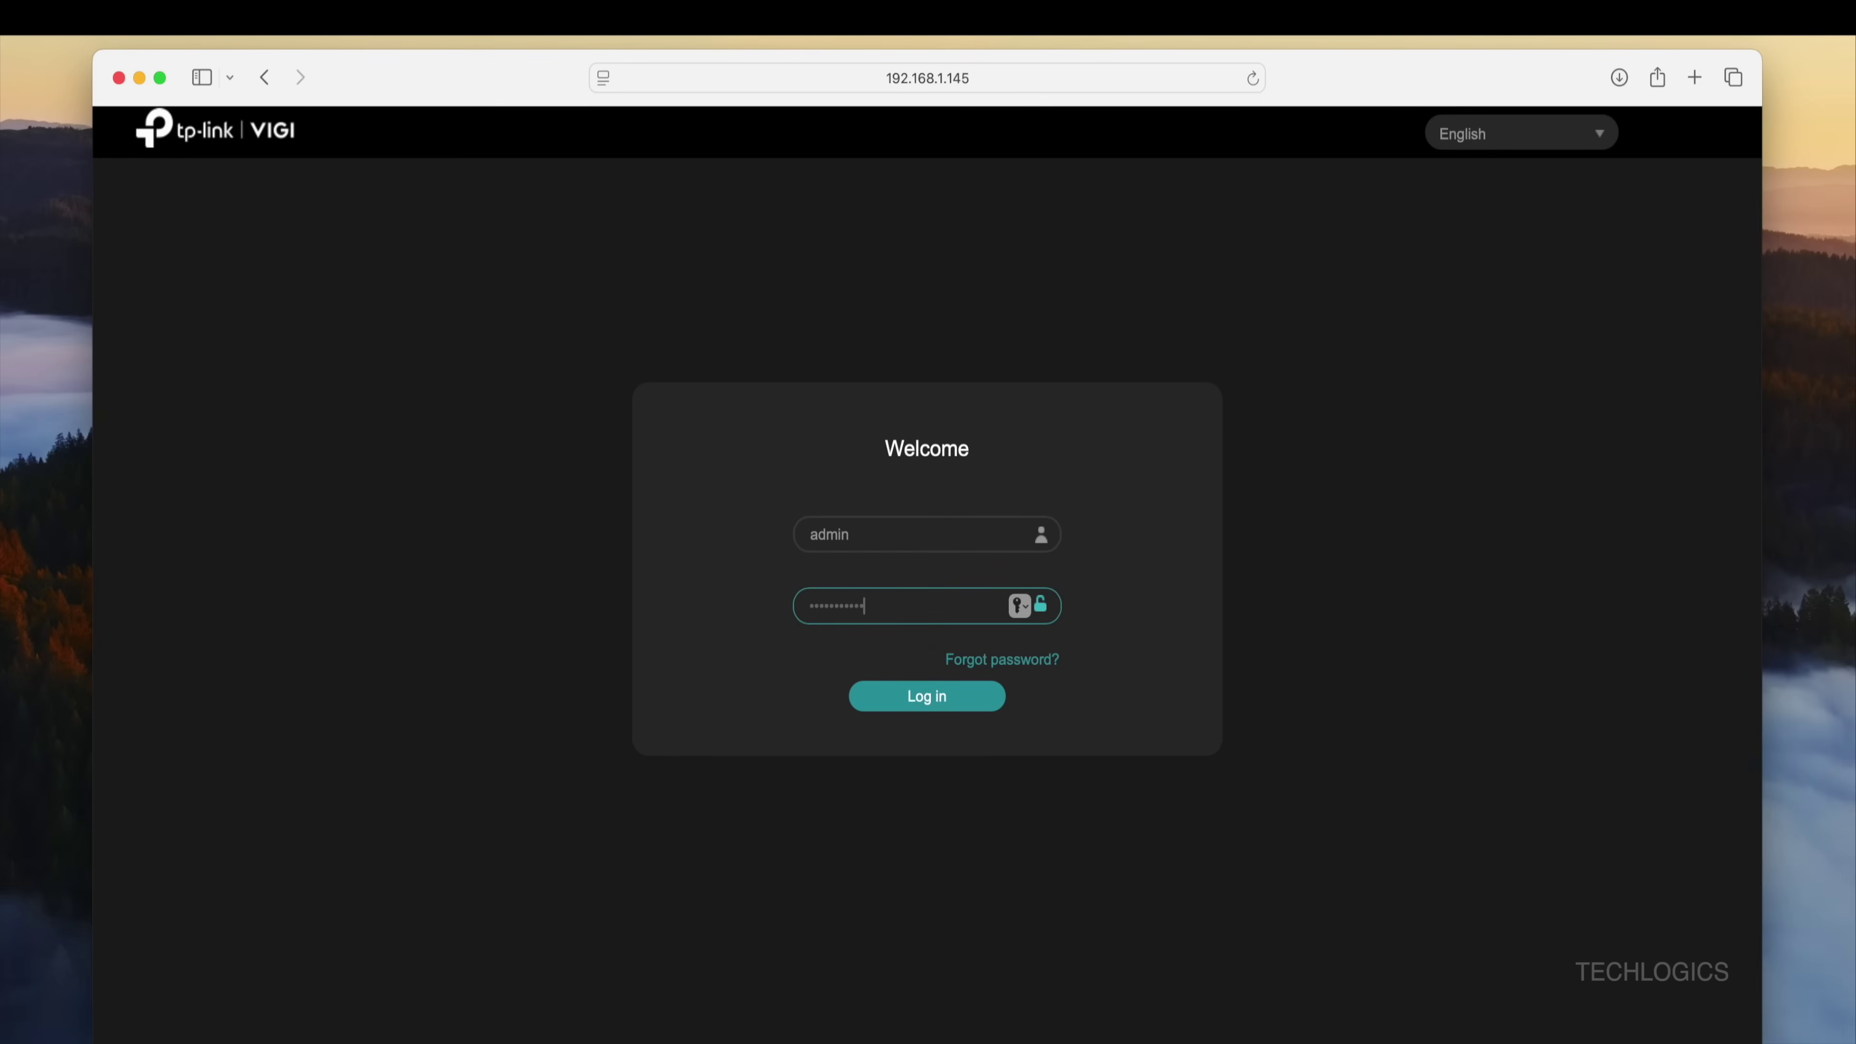
click(983, 707)
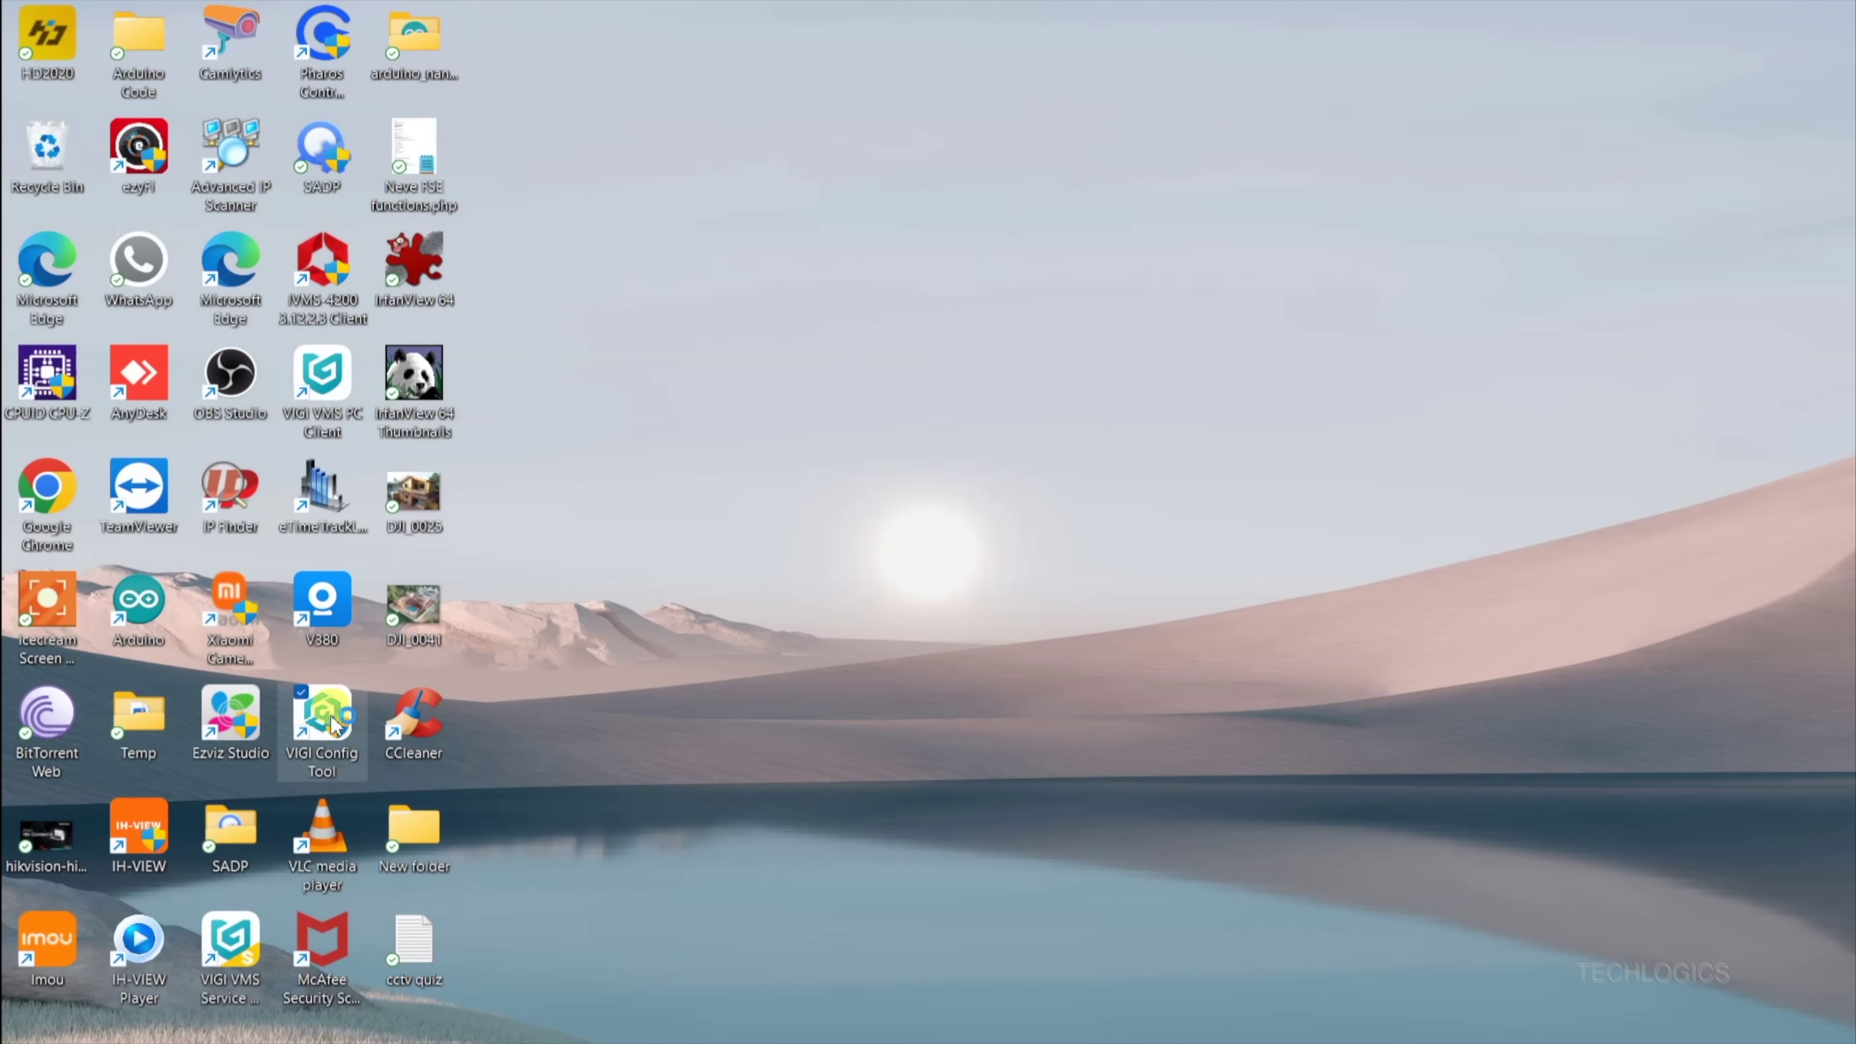
Step: Launch VIGI Config Tool maximized and refresh both the managed and discovered device lists
double_click(327, 731)
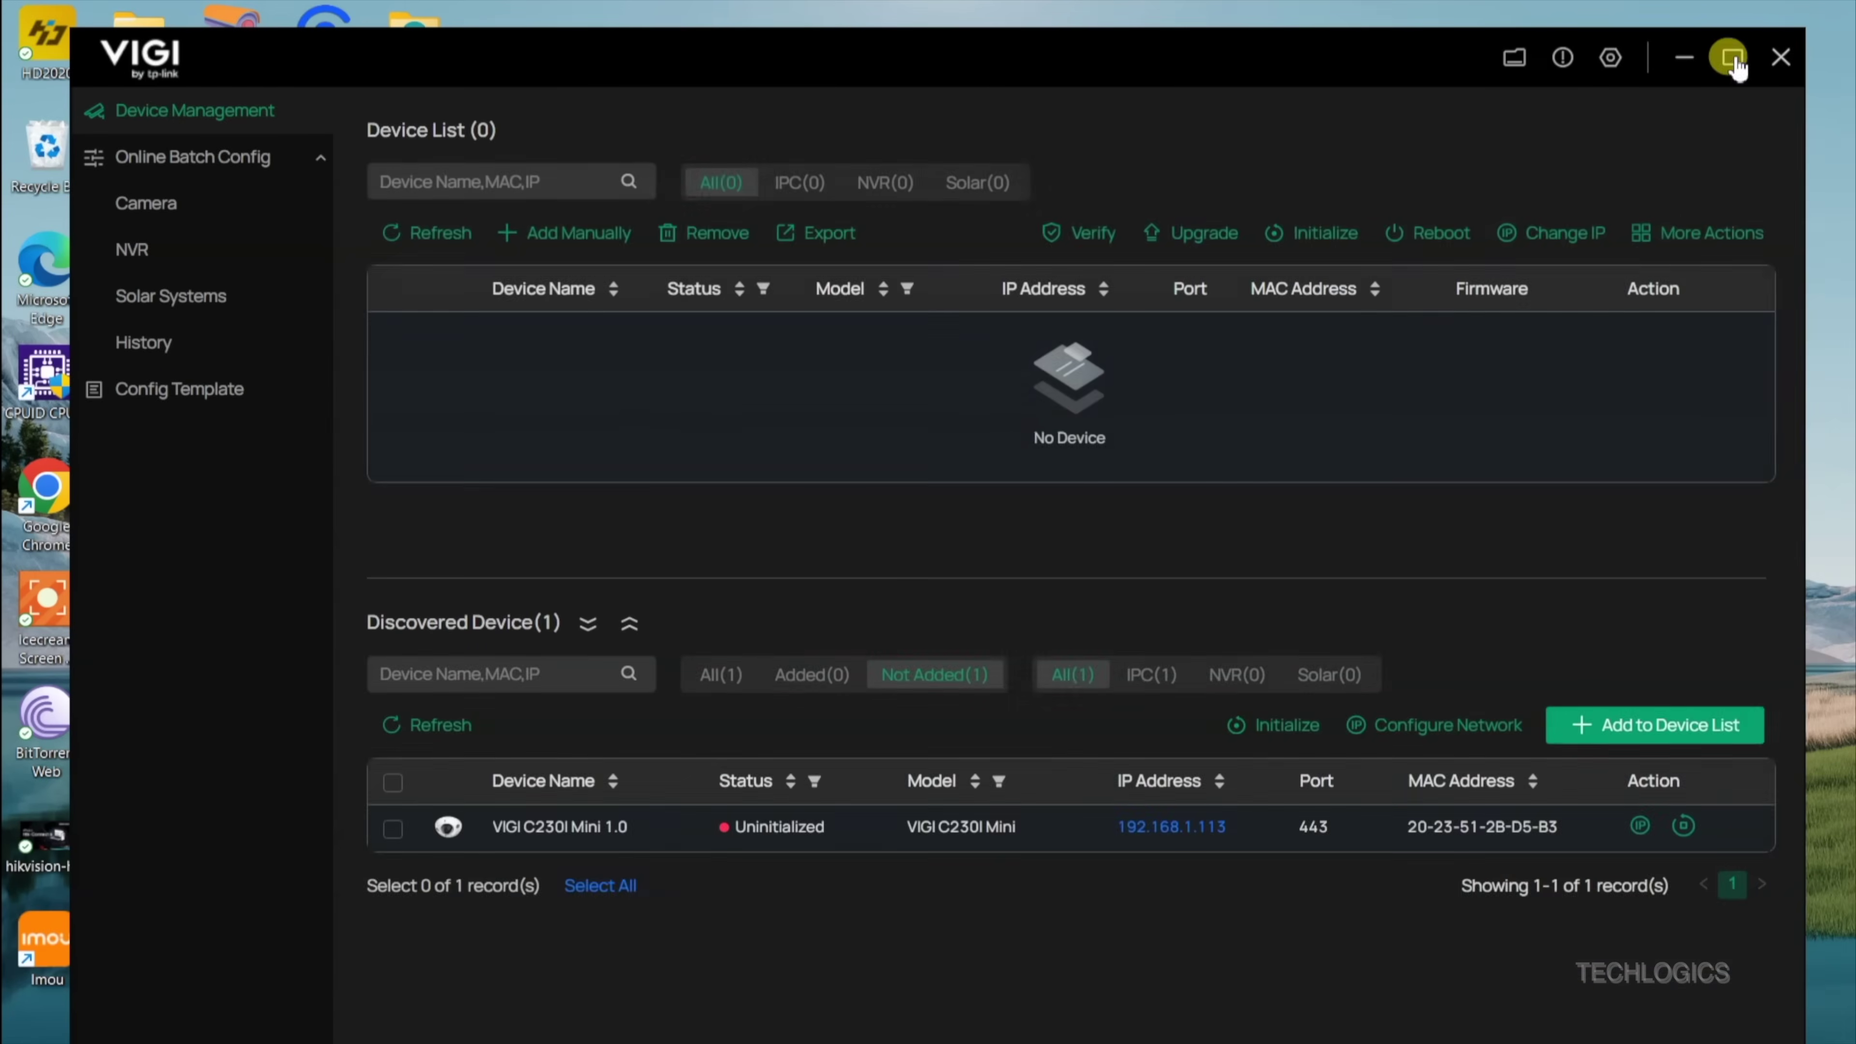
click(1732, 57)
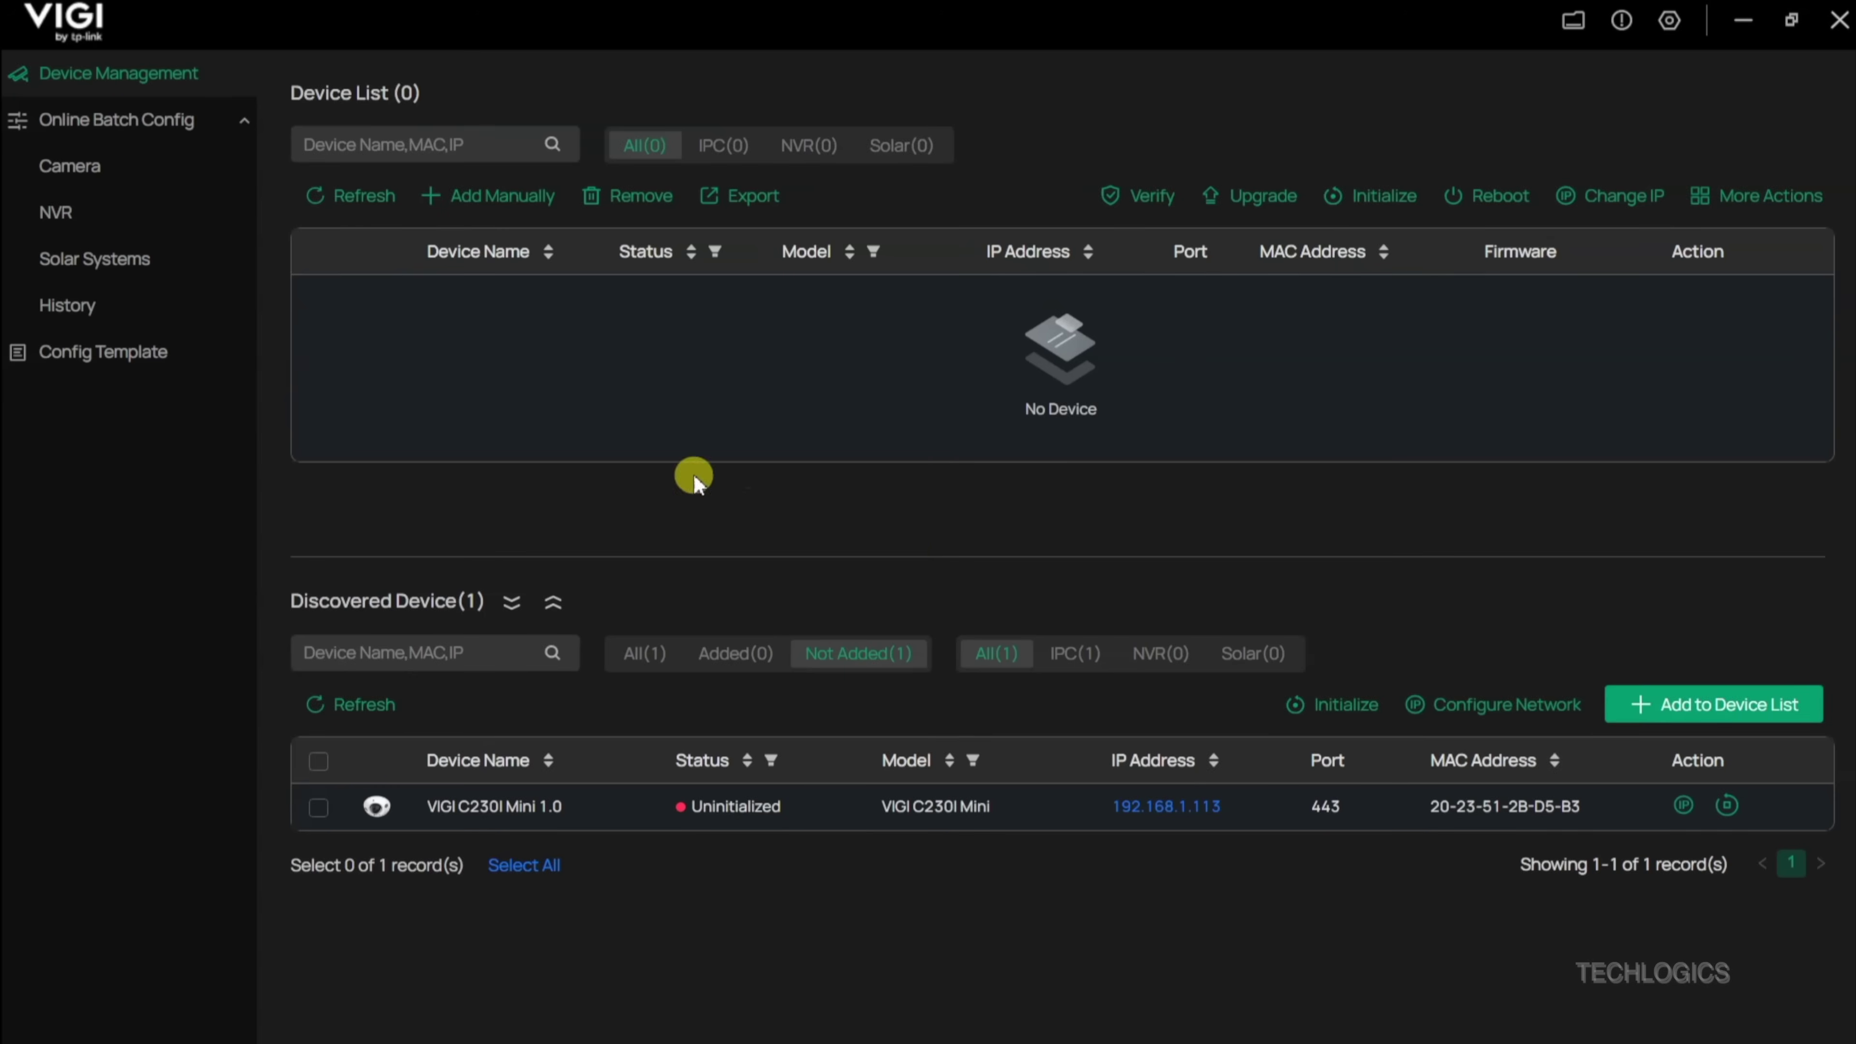
click(357, 195)
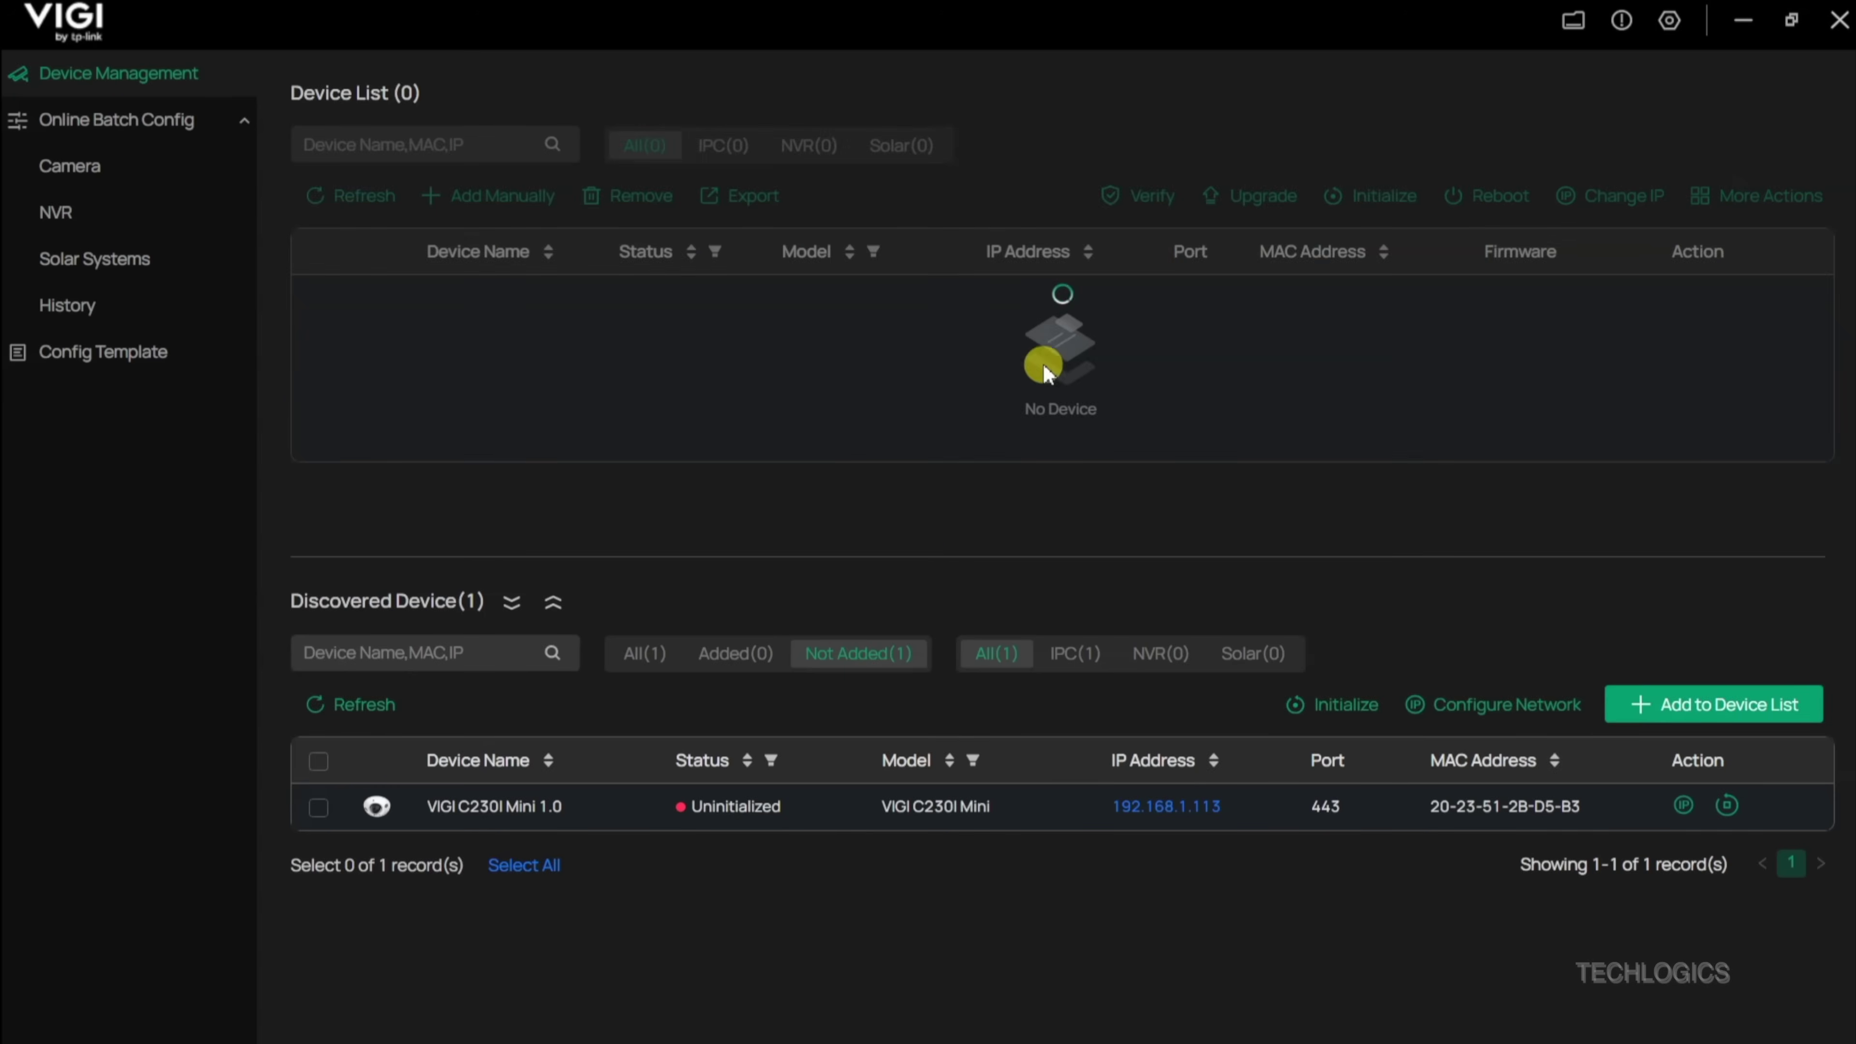
click(355, 706)
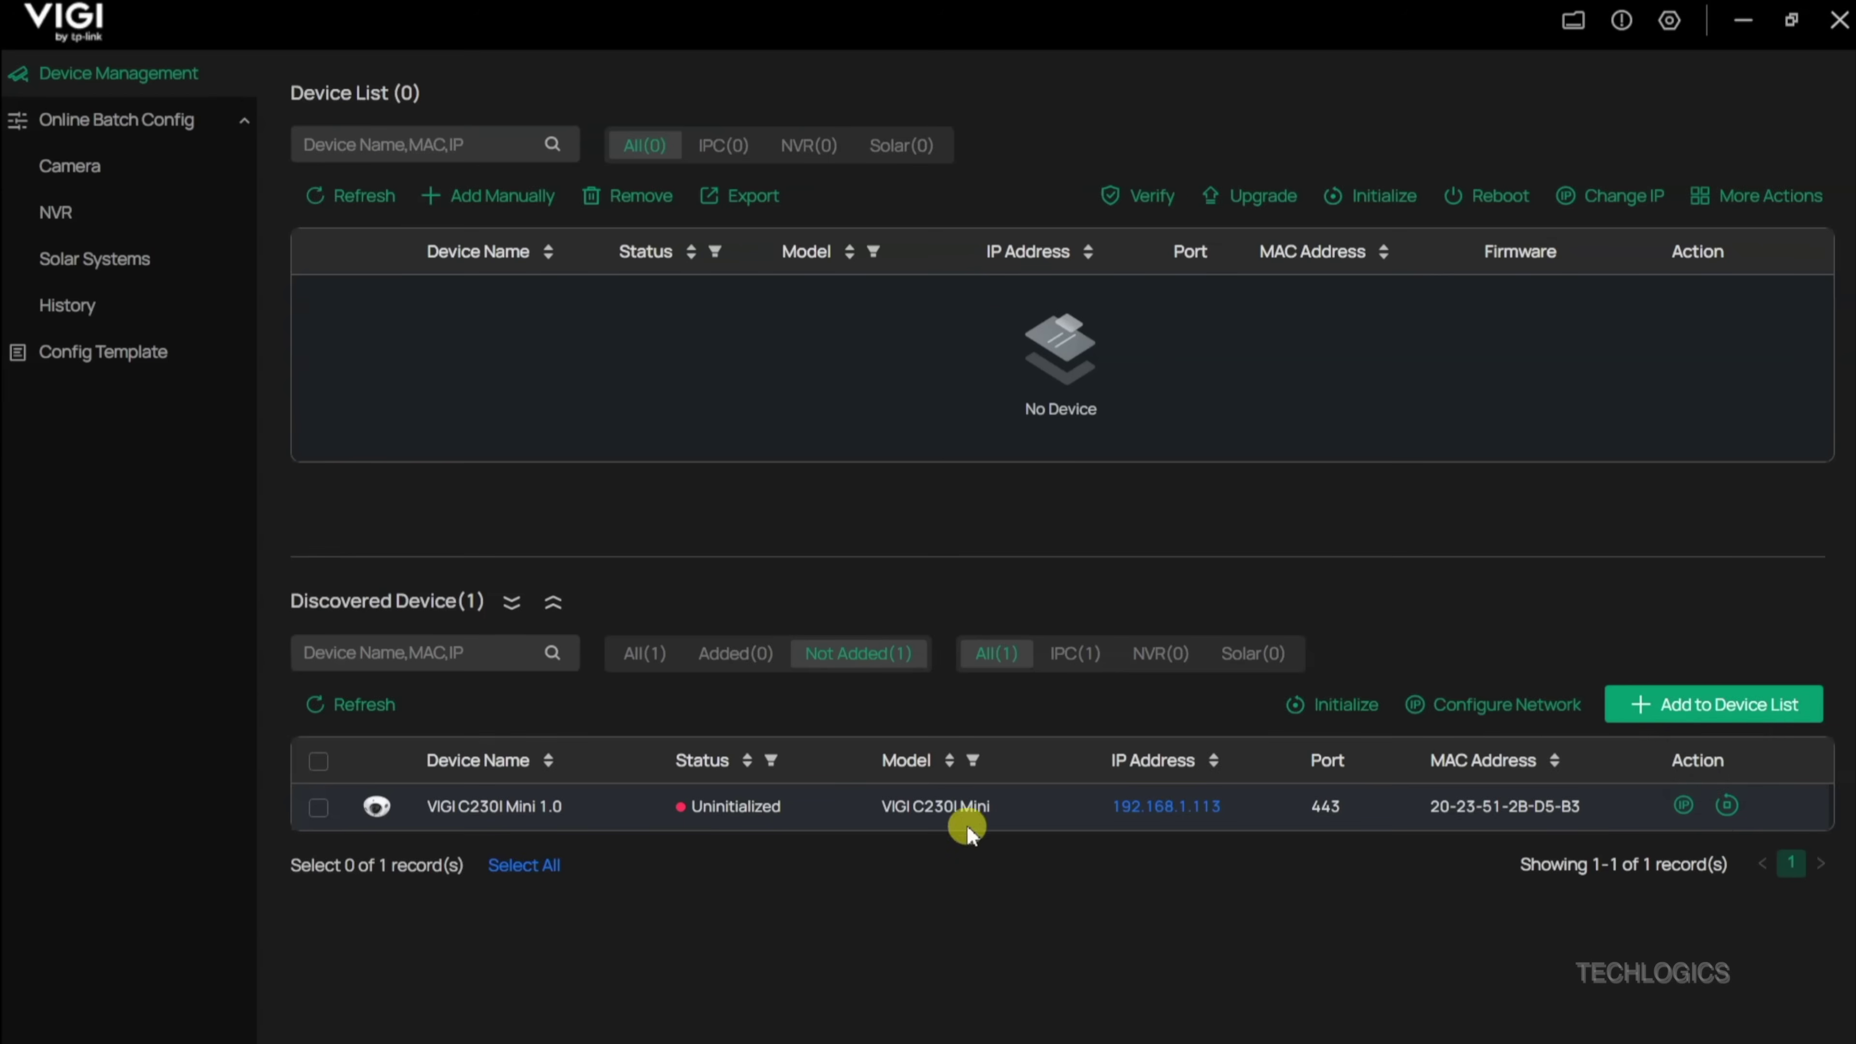
Step: Enter and confirm a new admin password for the C230I Mini, add a recovery e-mail, and continue
click(1726, 806)
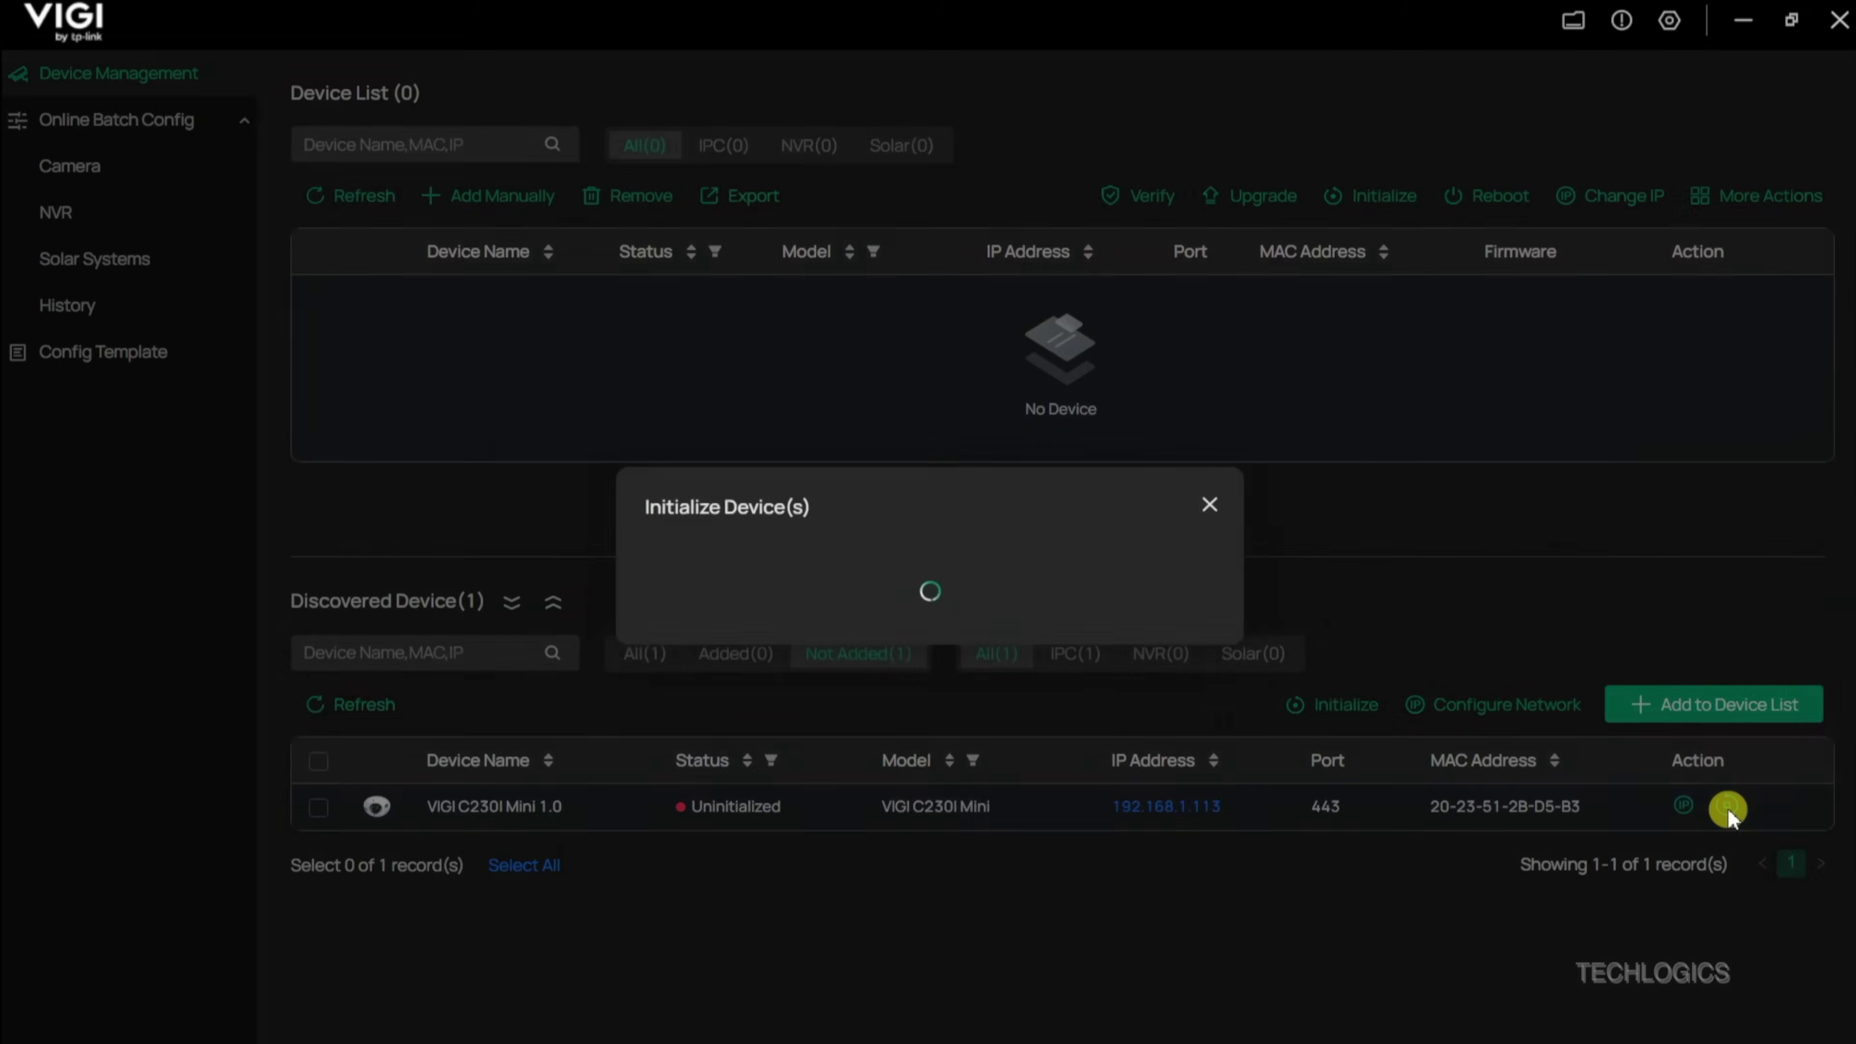
text(•••)
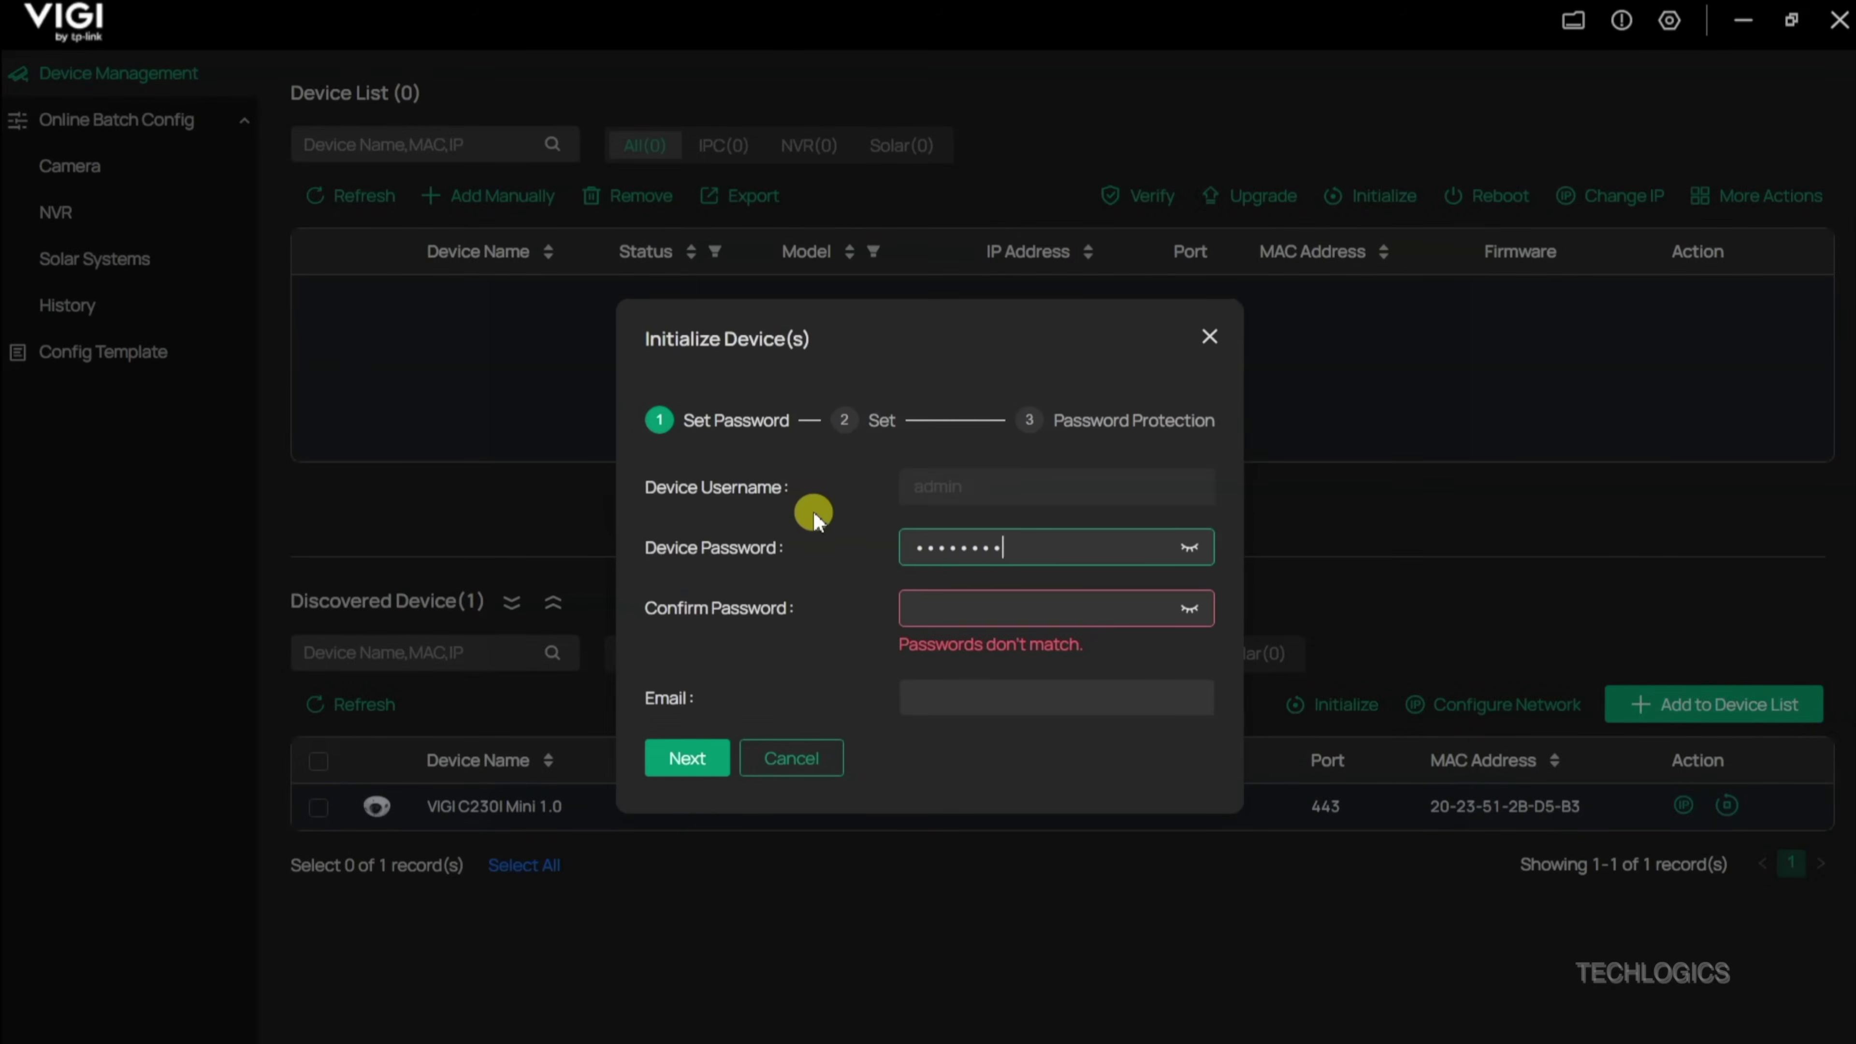
text(••••••••••)
key(Tab)
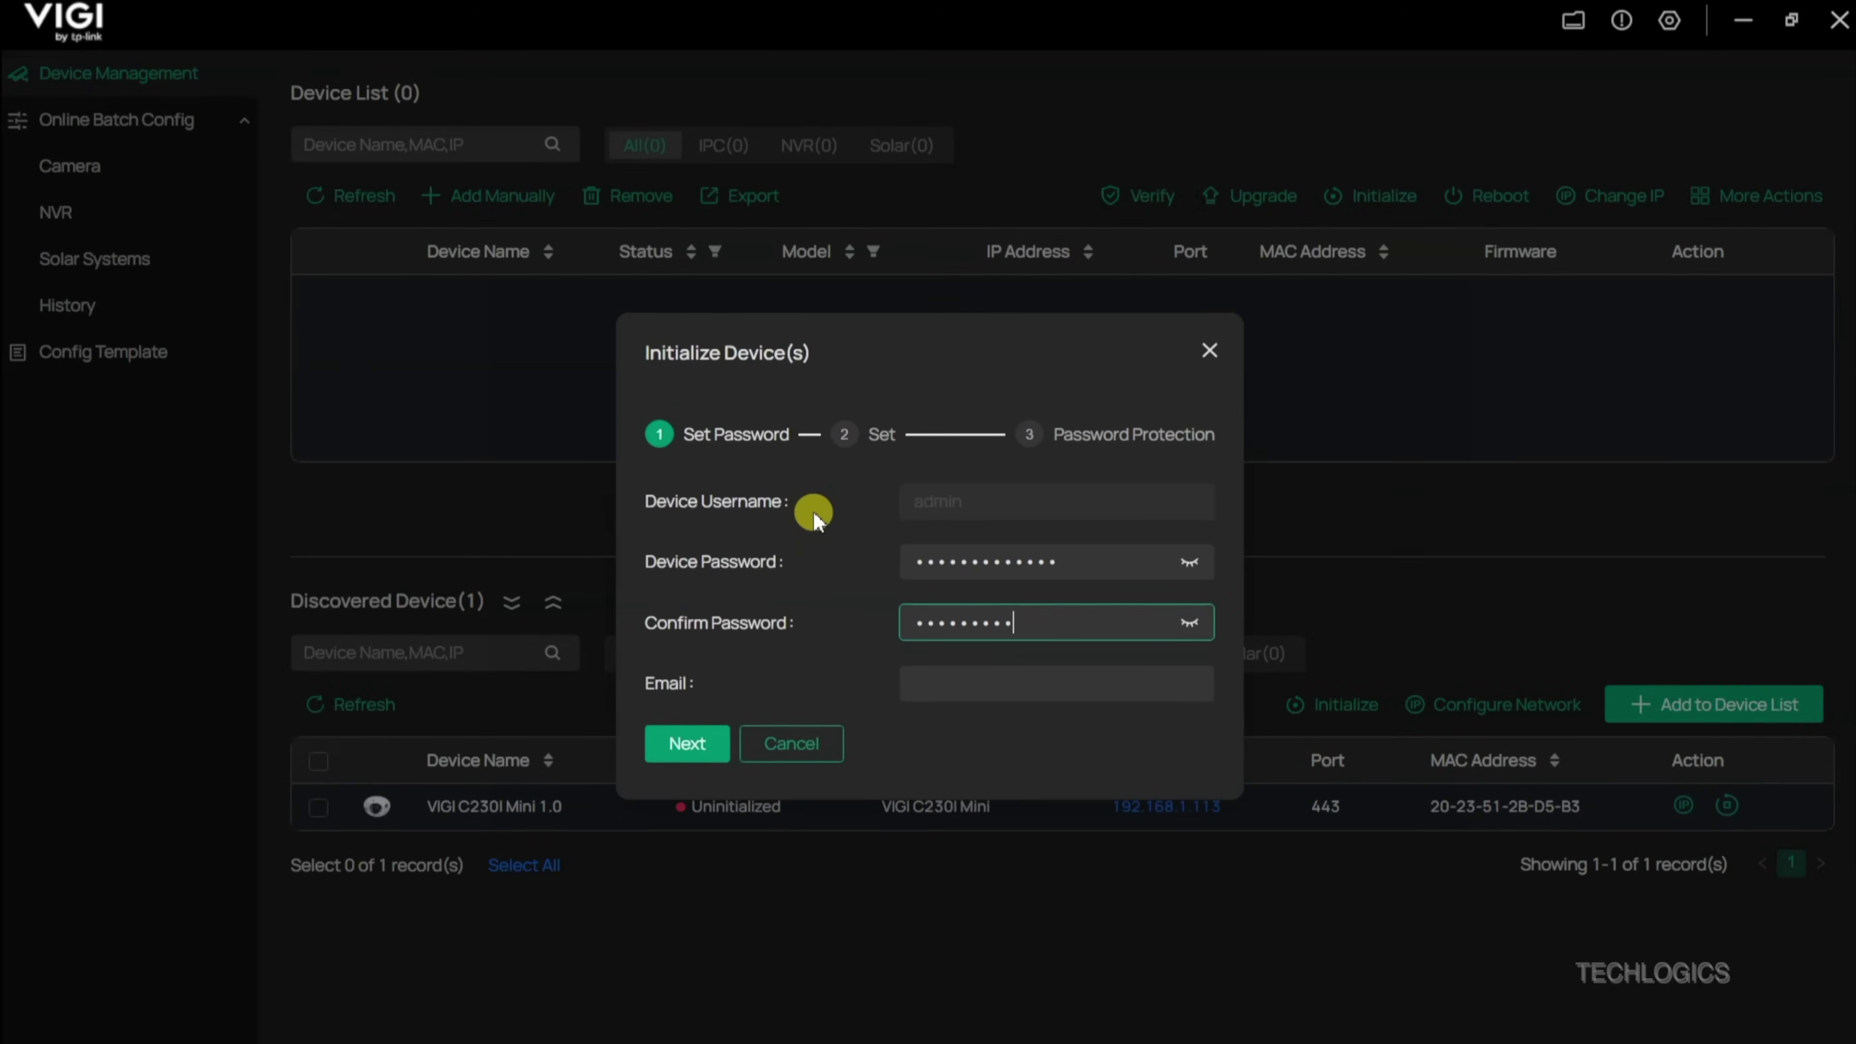
click(982, 670)
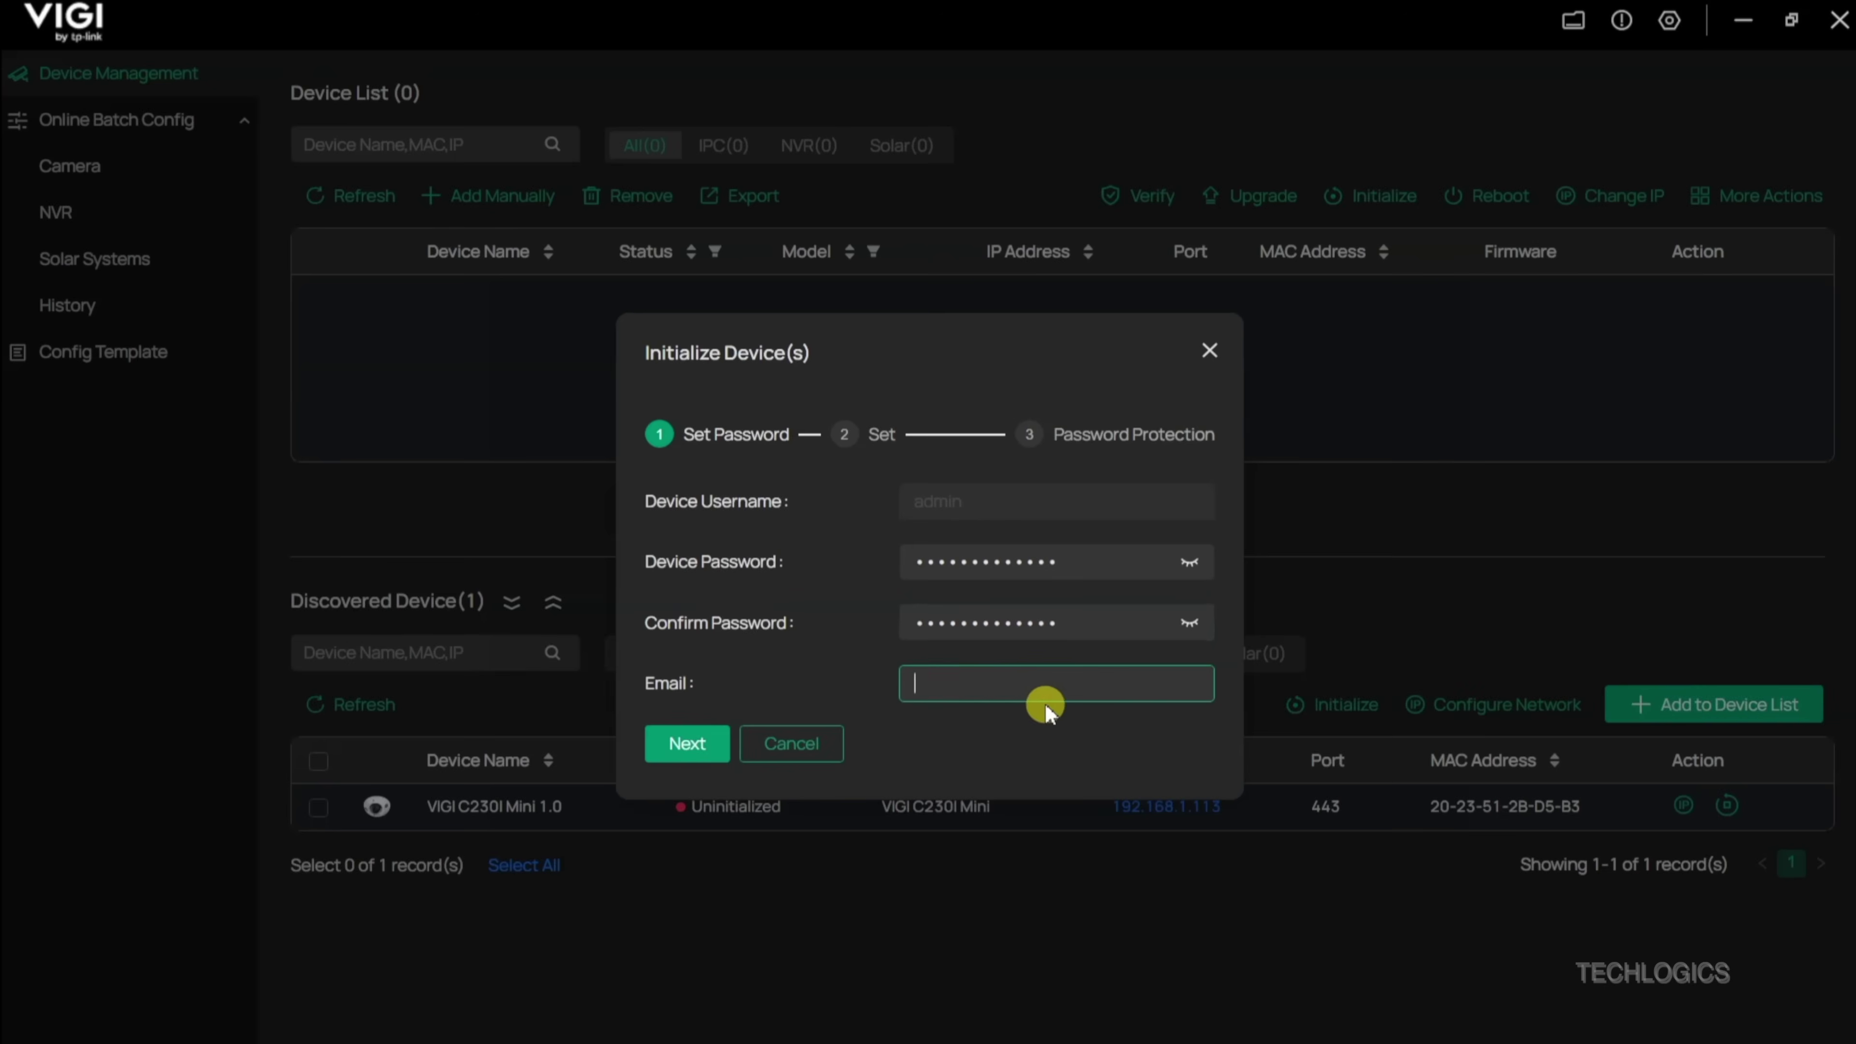
click(1189, 562)
click(1189, 608)
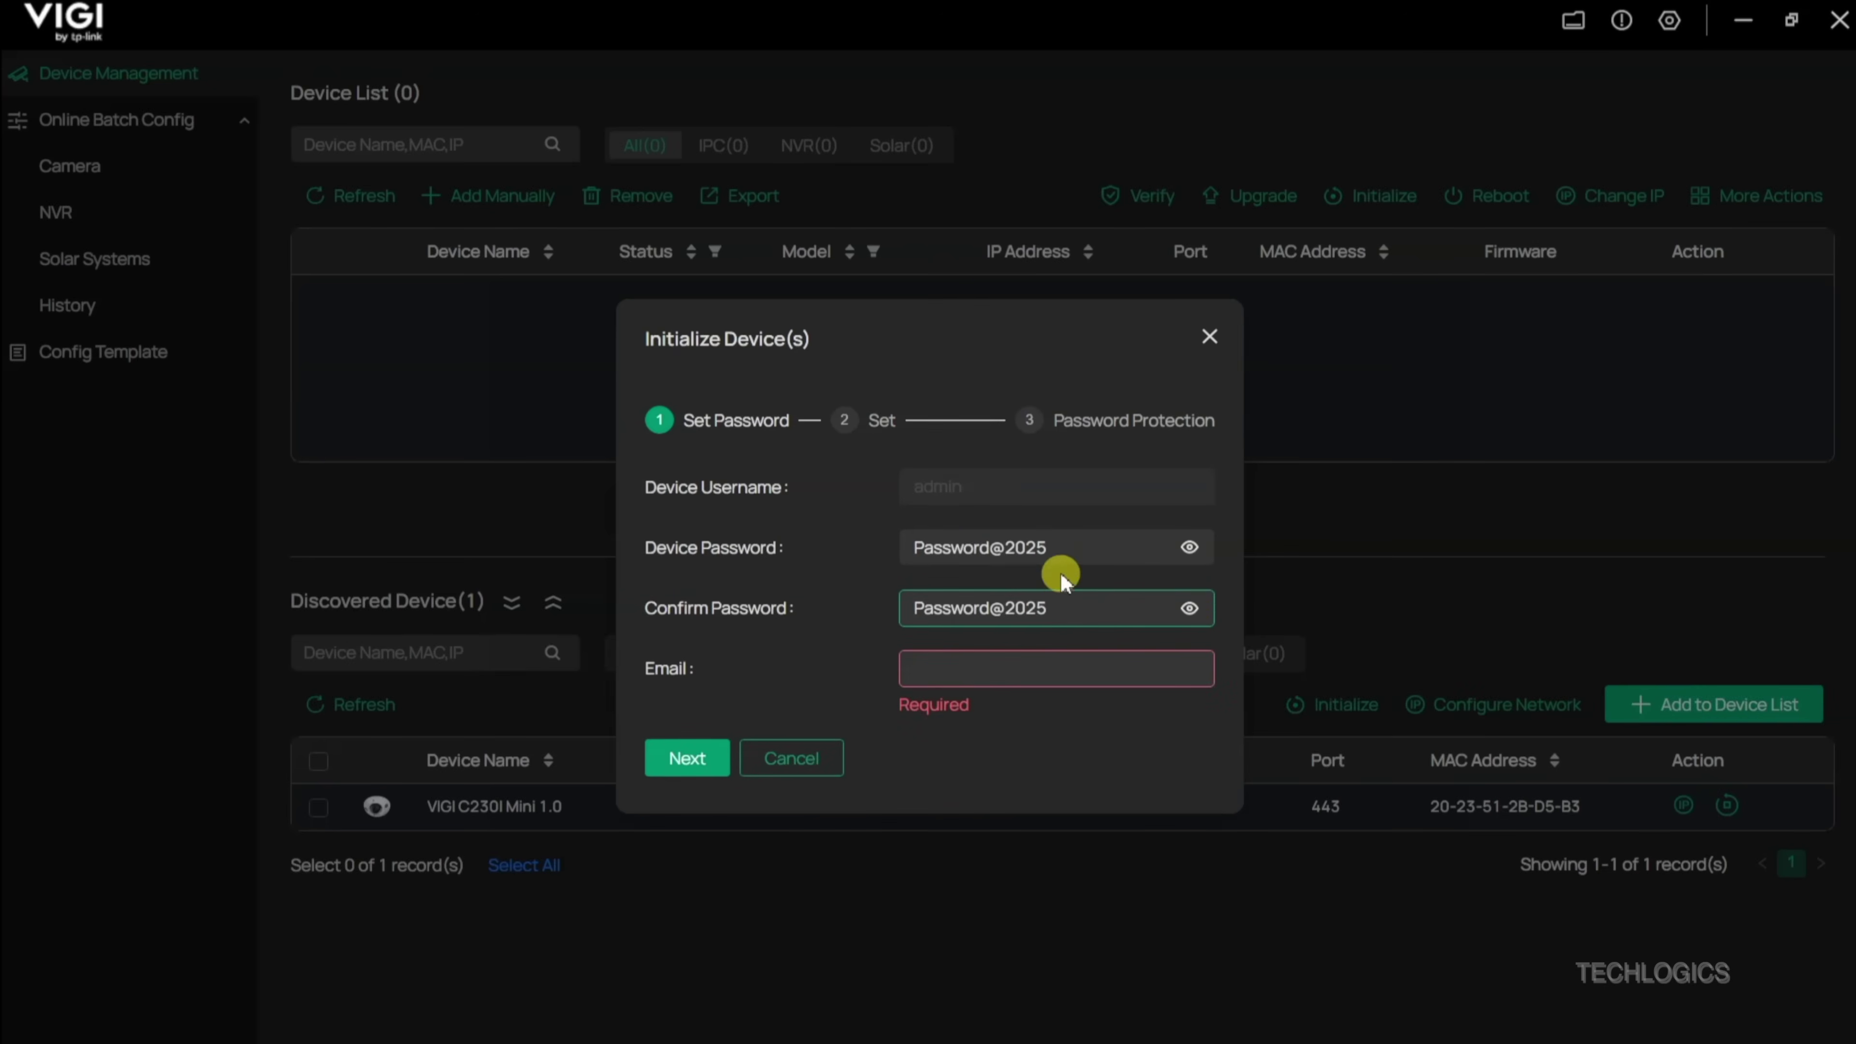
click(991, 668)
text(at)
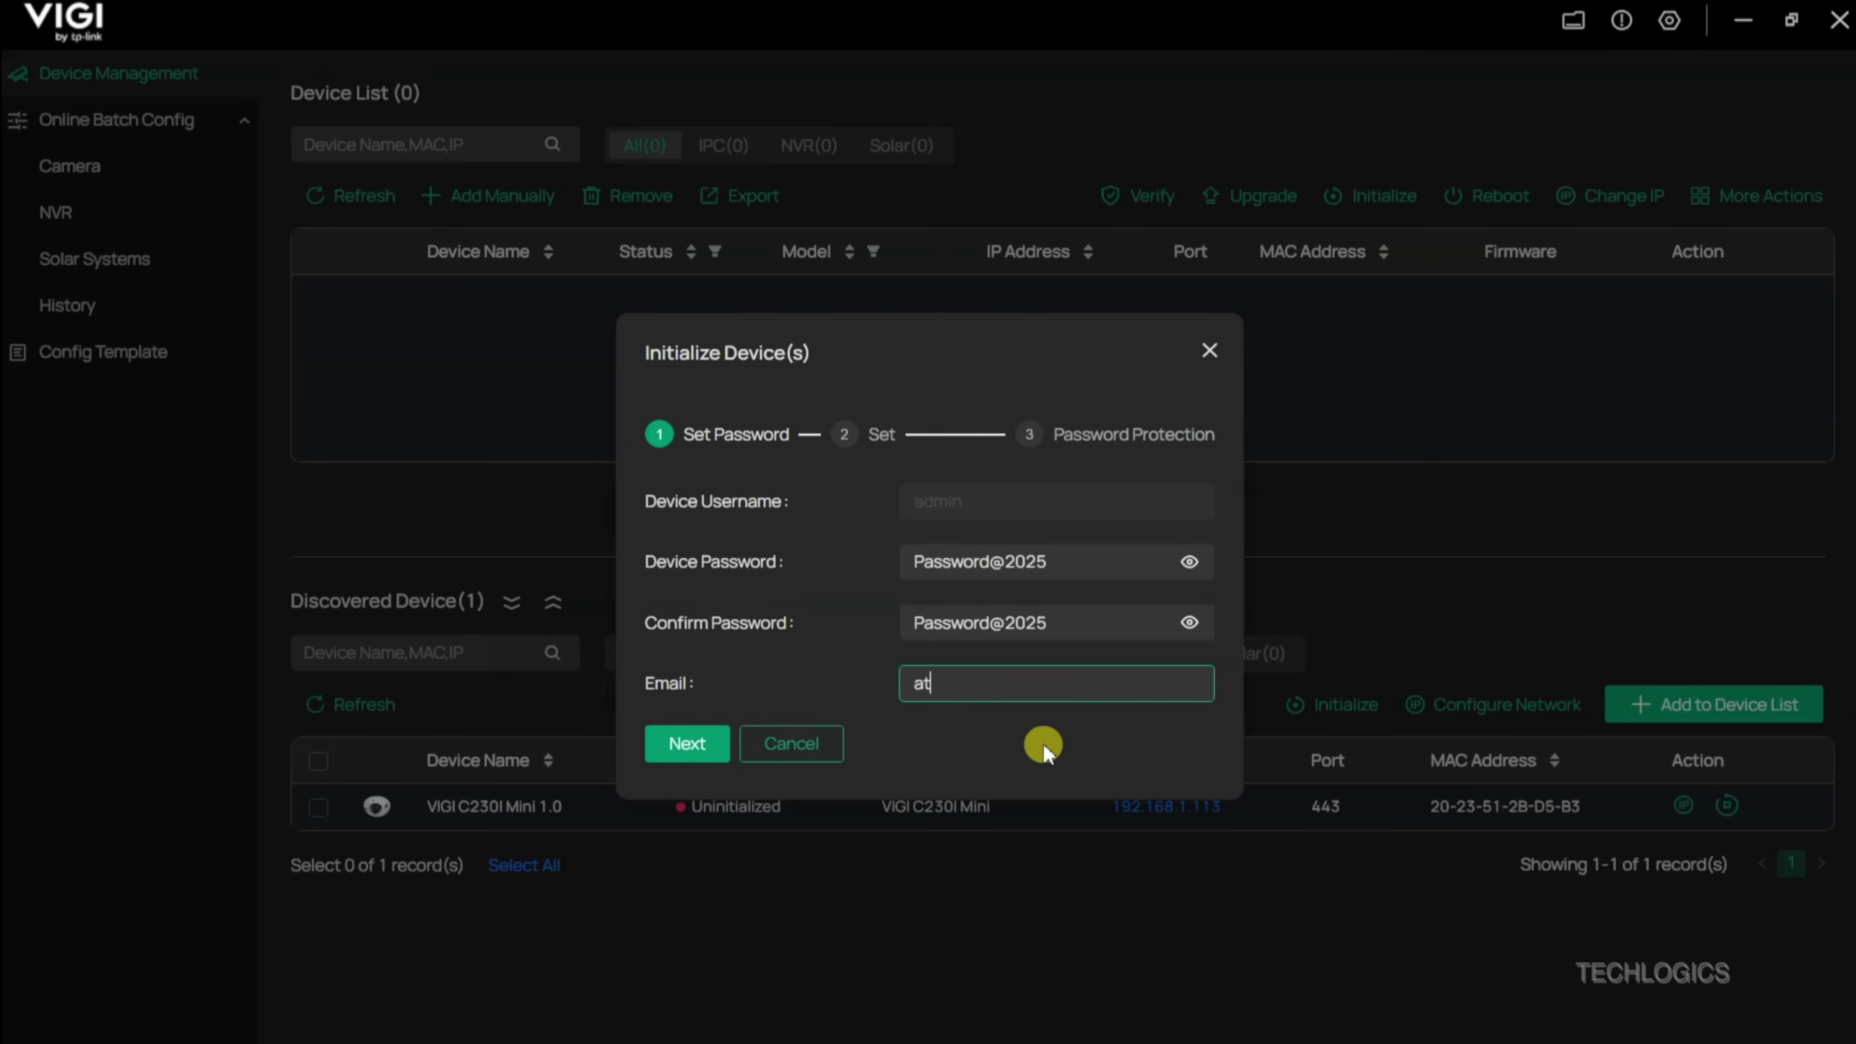
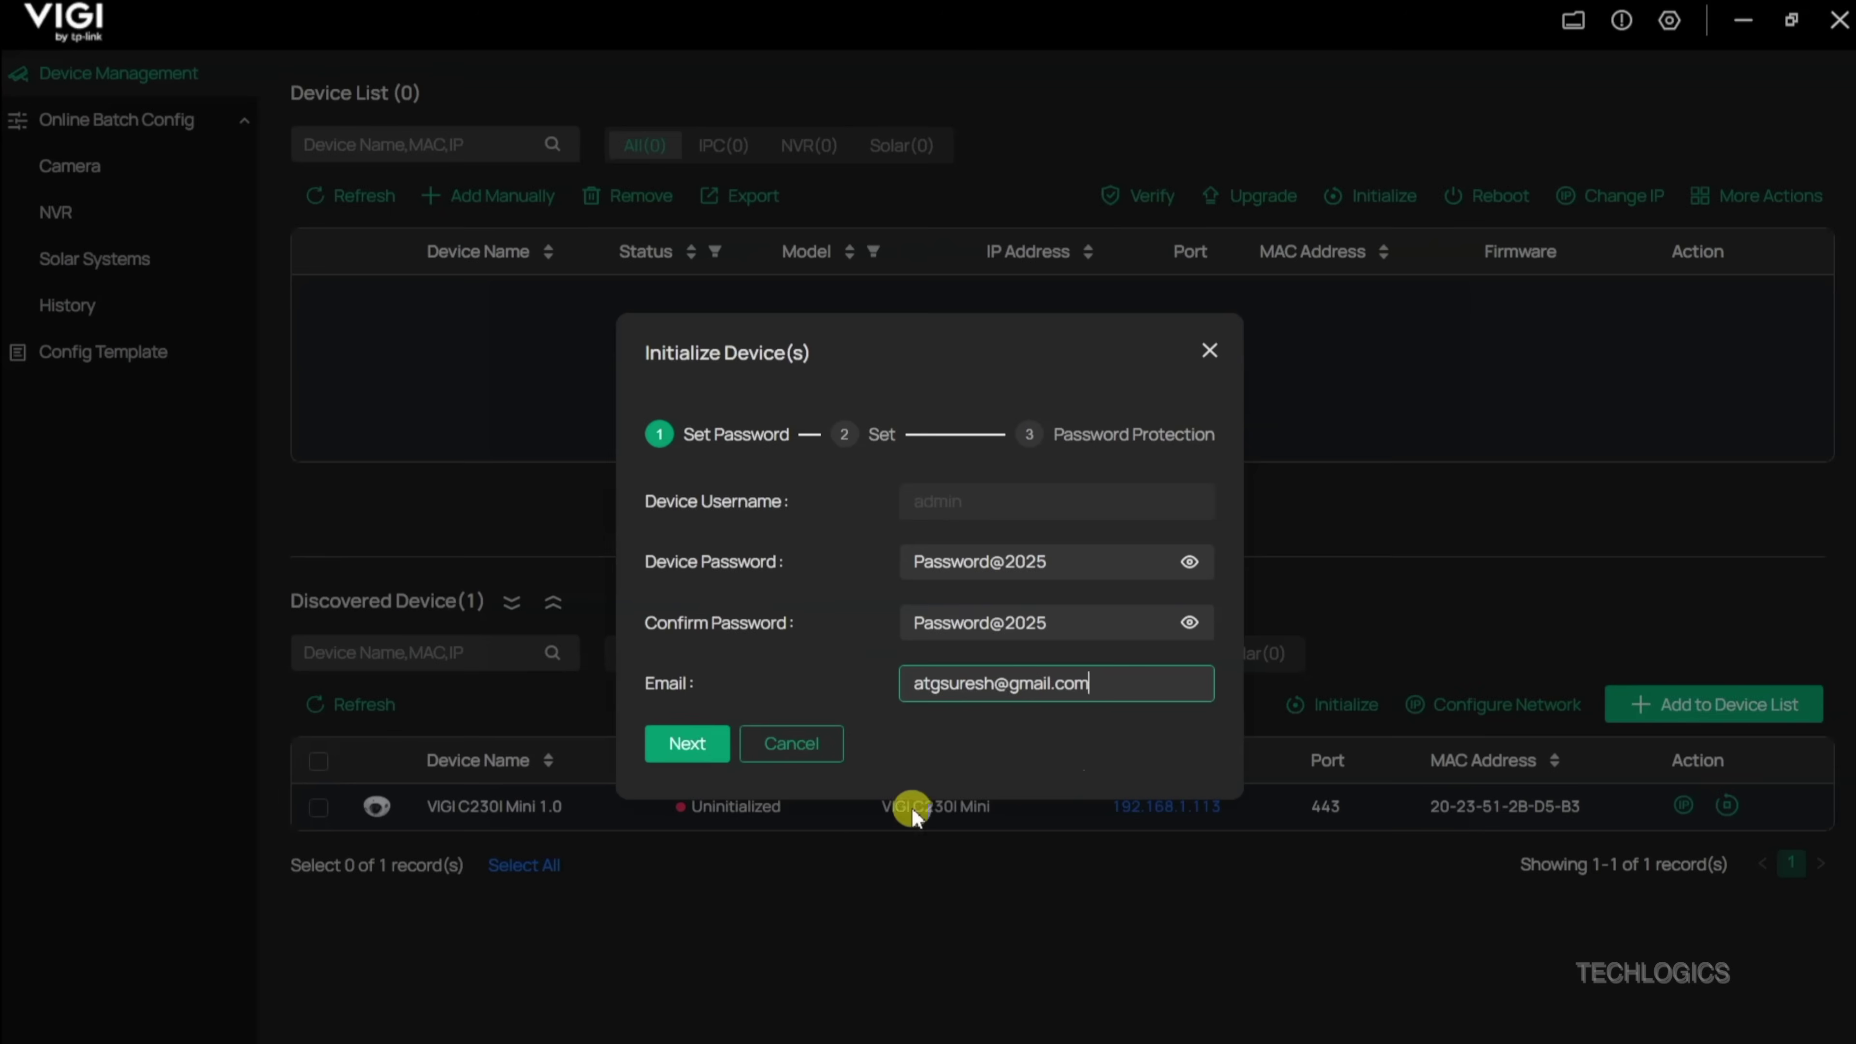
click(712, 747)
Step: Choose India, the UTC+05:30 Chennai/Kolkata time zone and 50Hz power frequency
click(1189, 497)
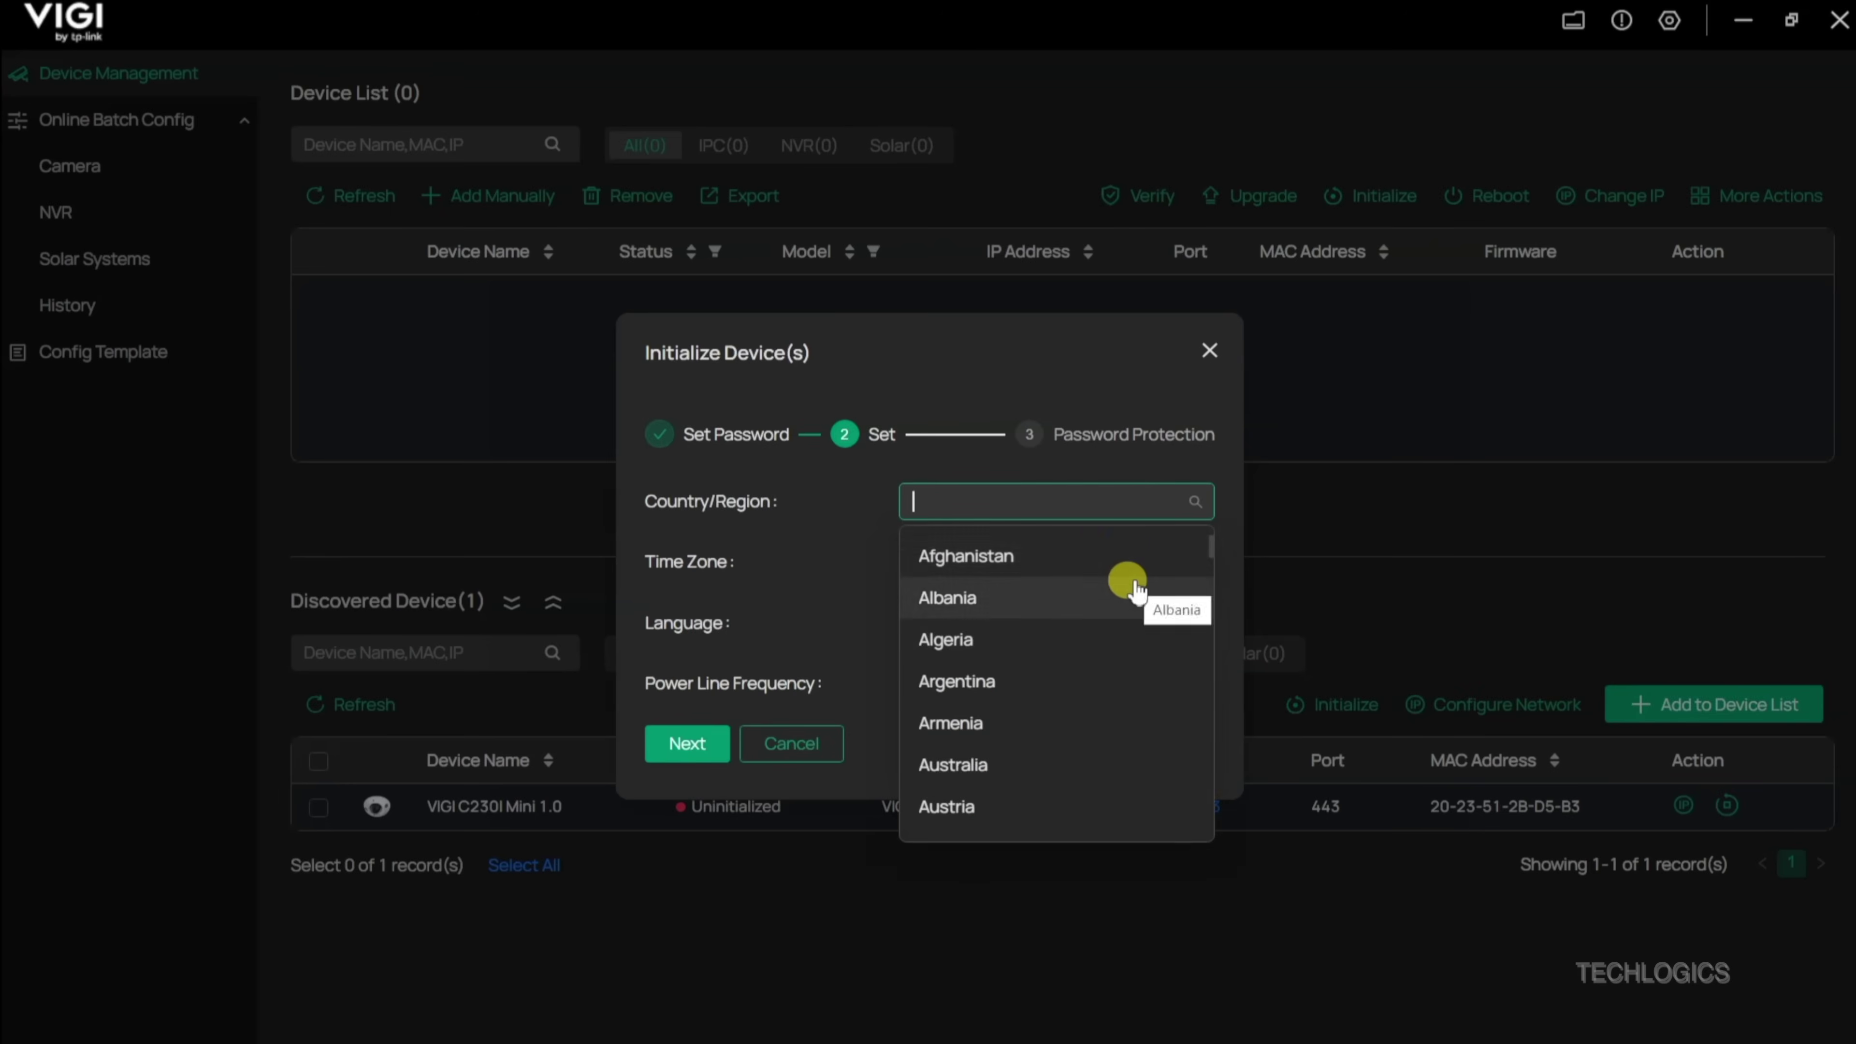
text(indi)
click(1023, 561)
click(1180, 560)
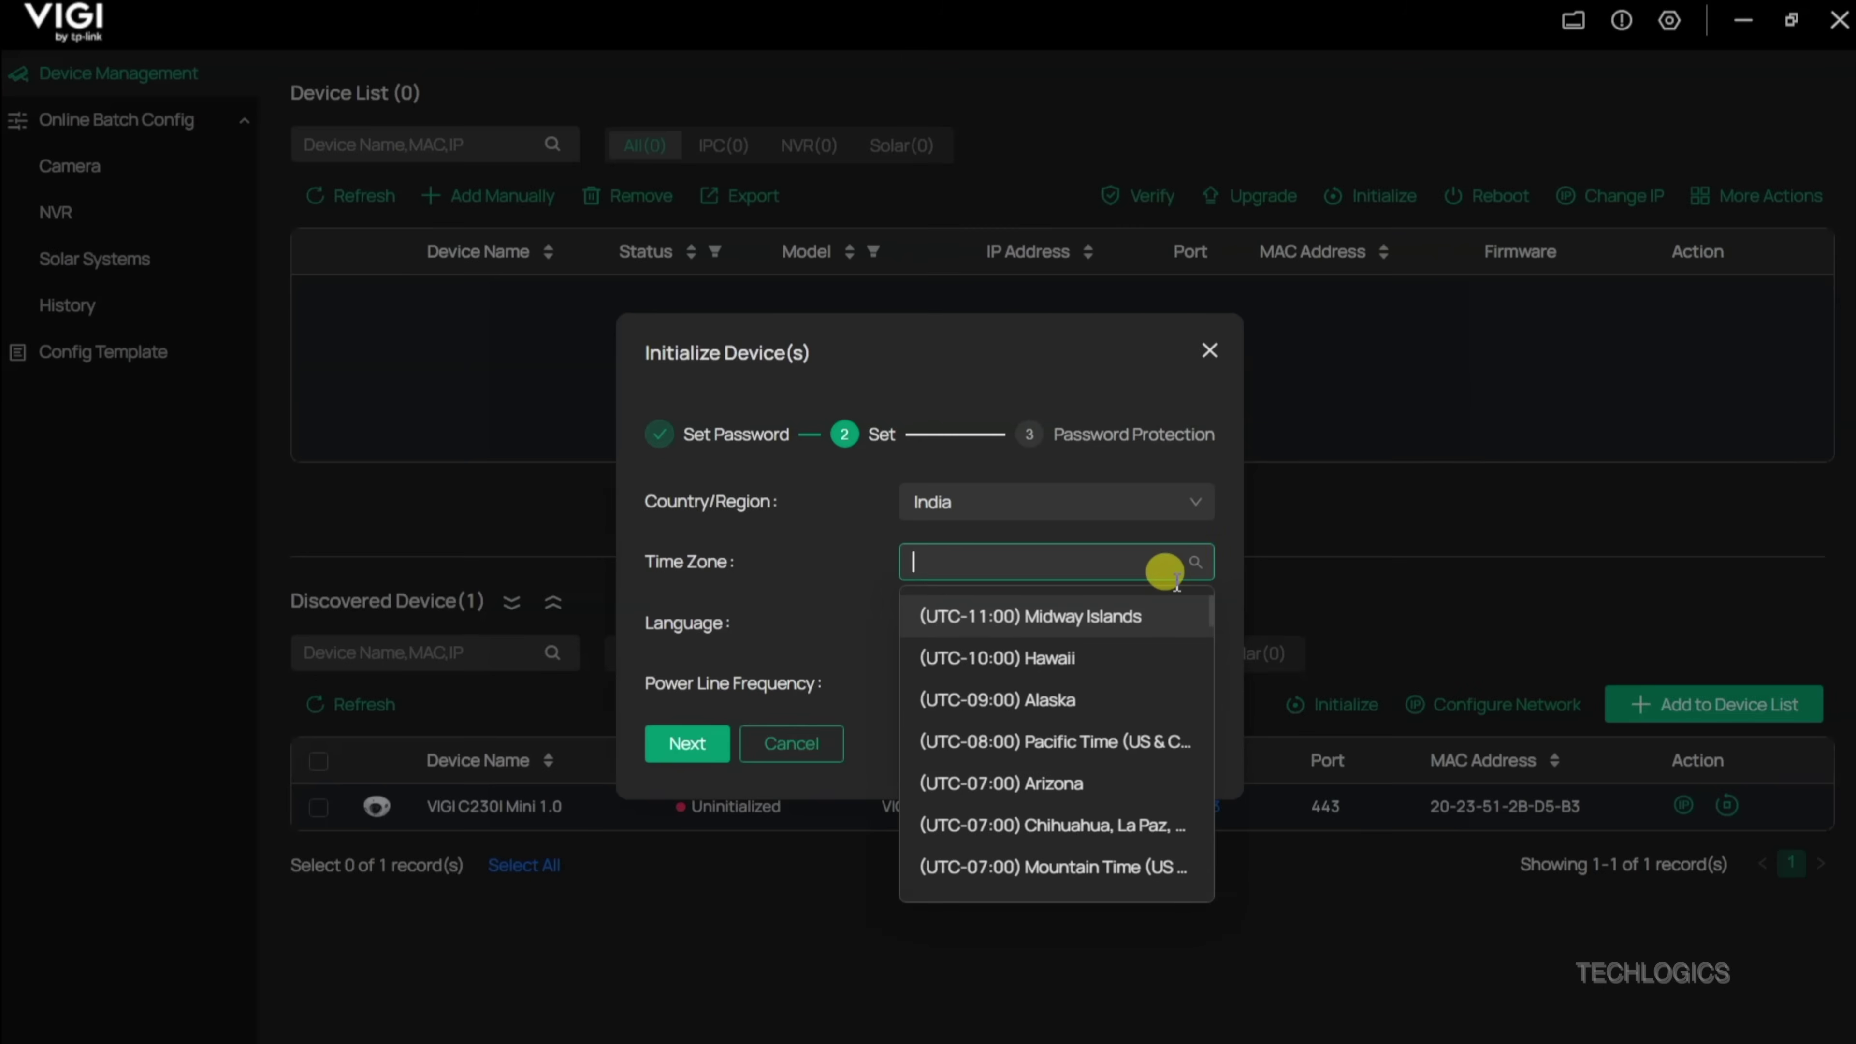
text(che)
click(1105, 653)
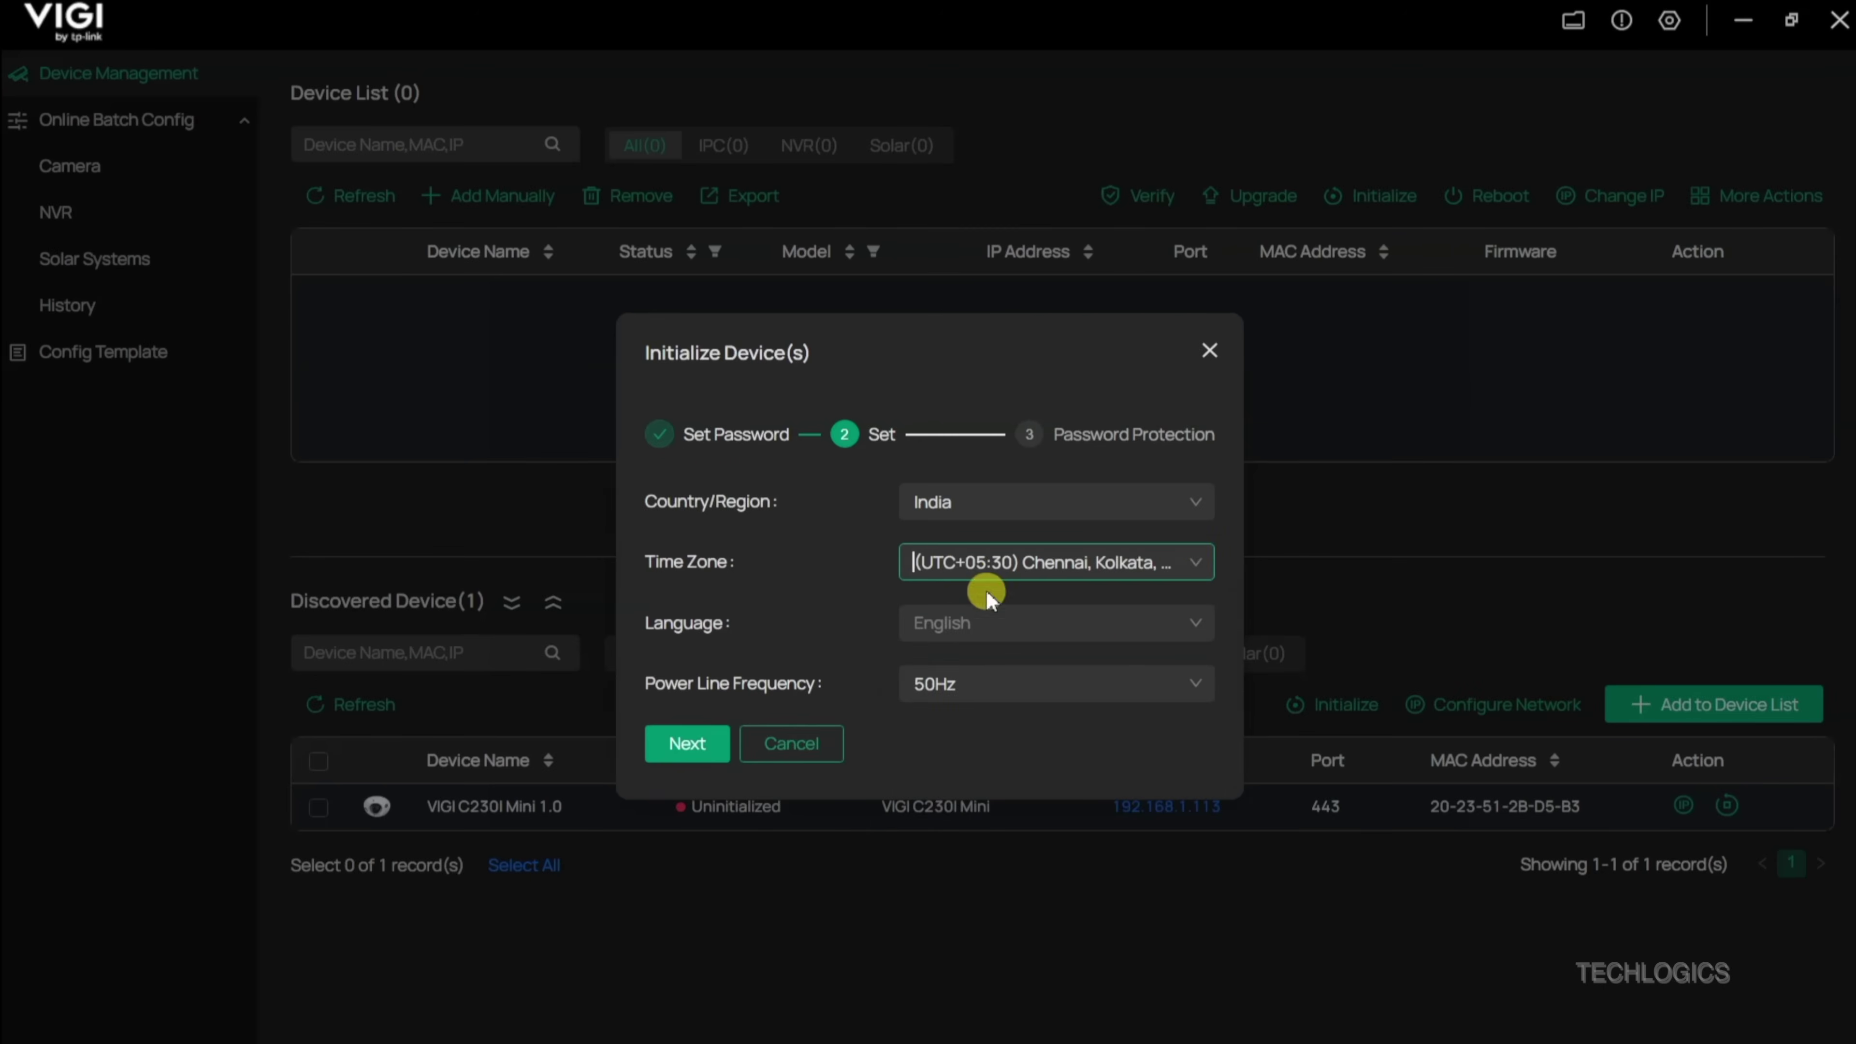
click(1191, 680)
click(1147, 680)
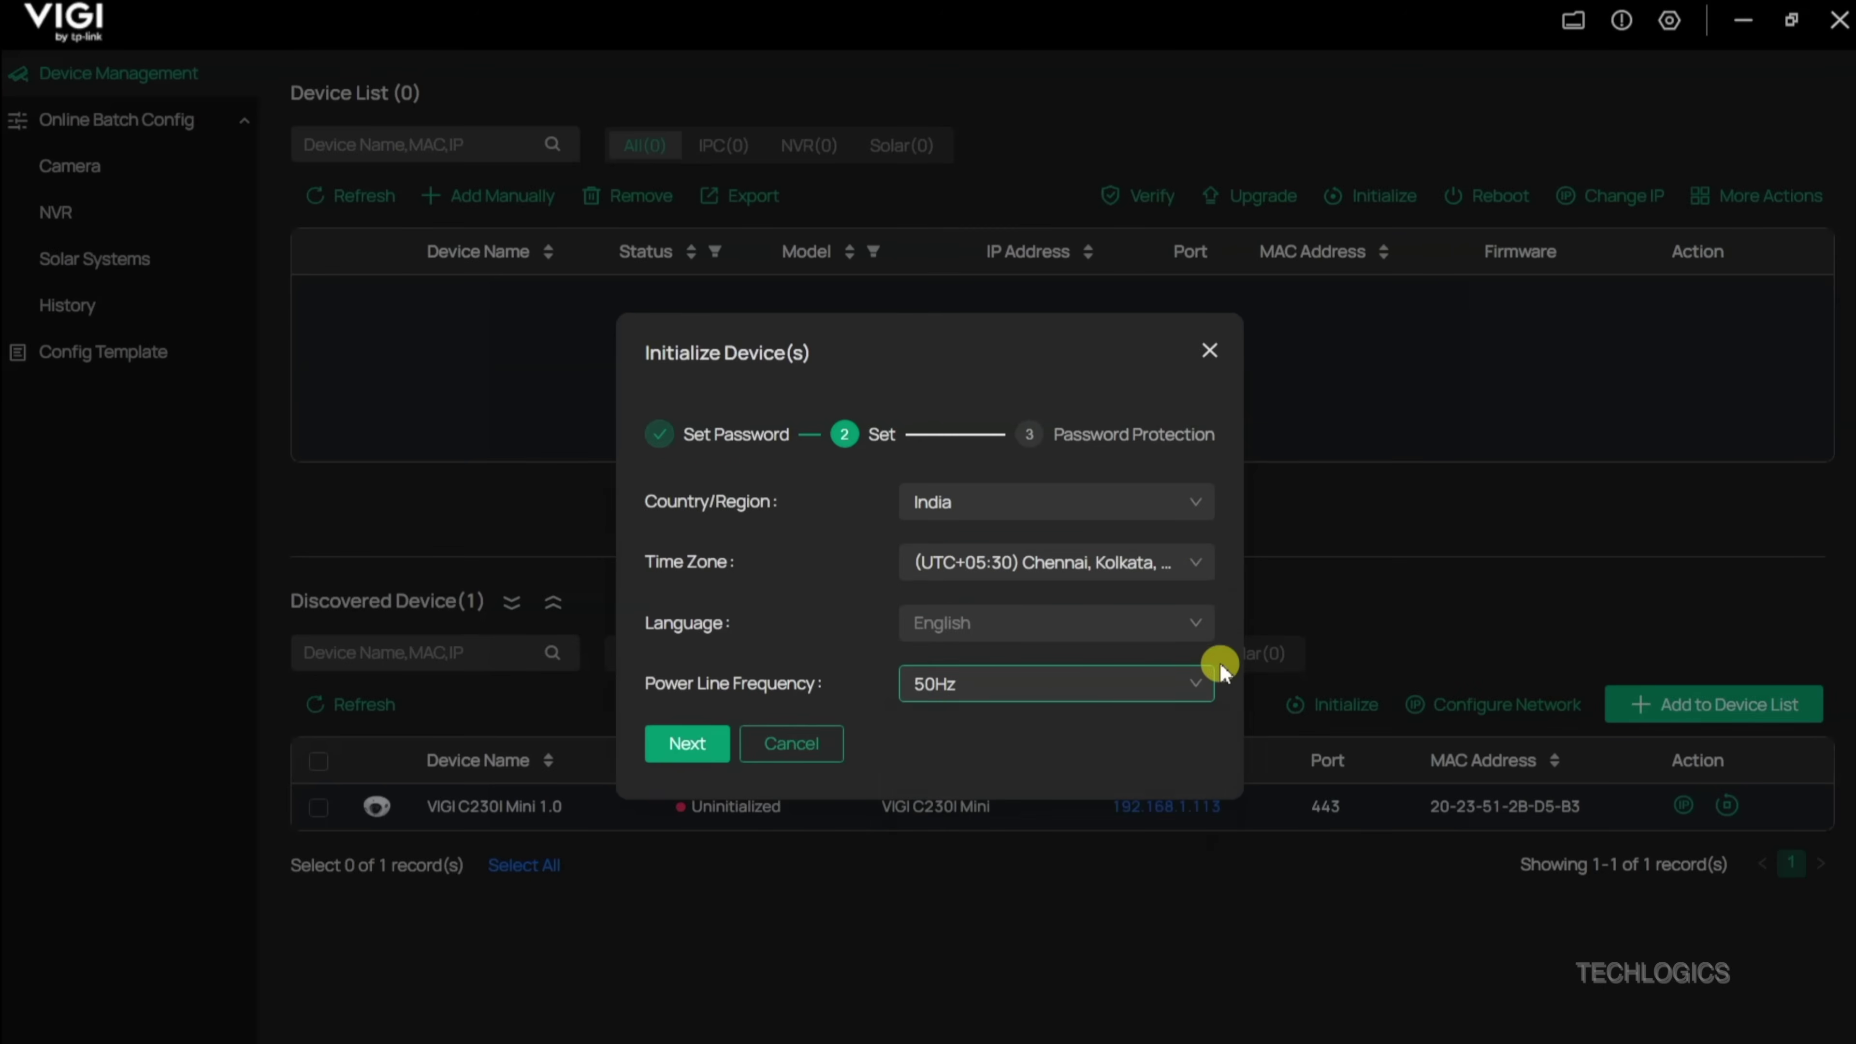
click(730, 752)
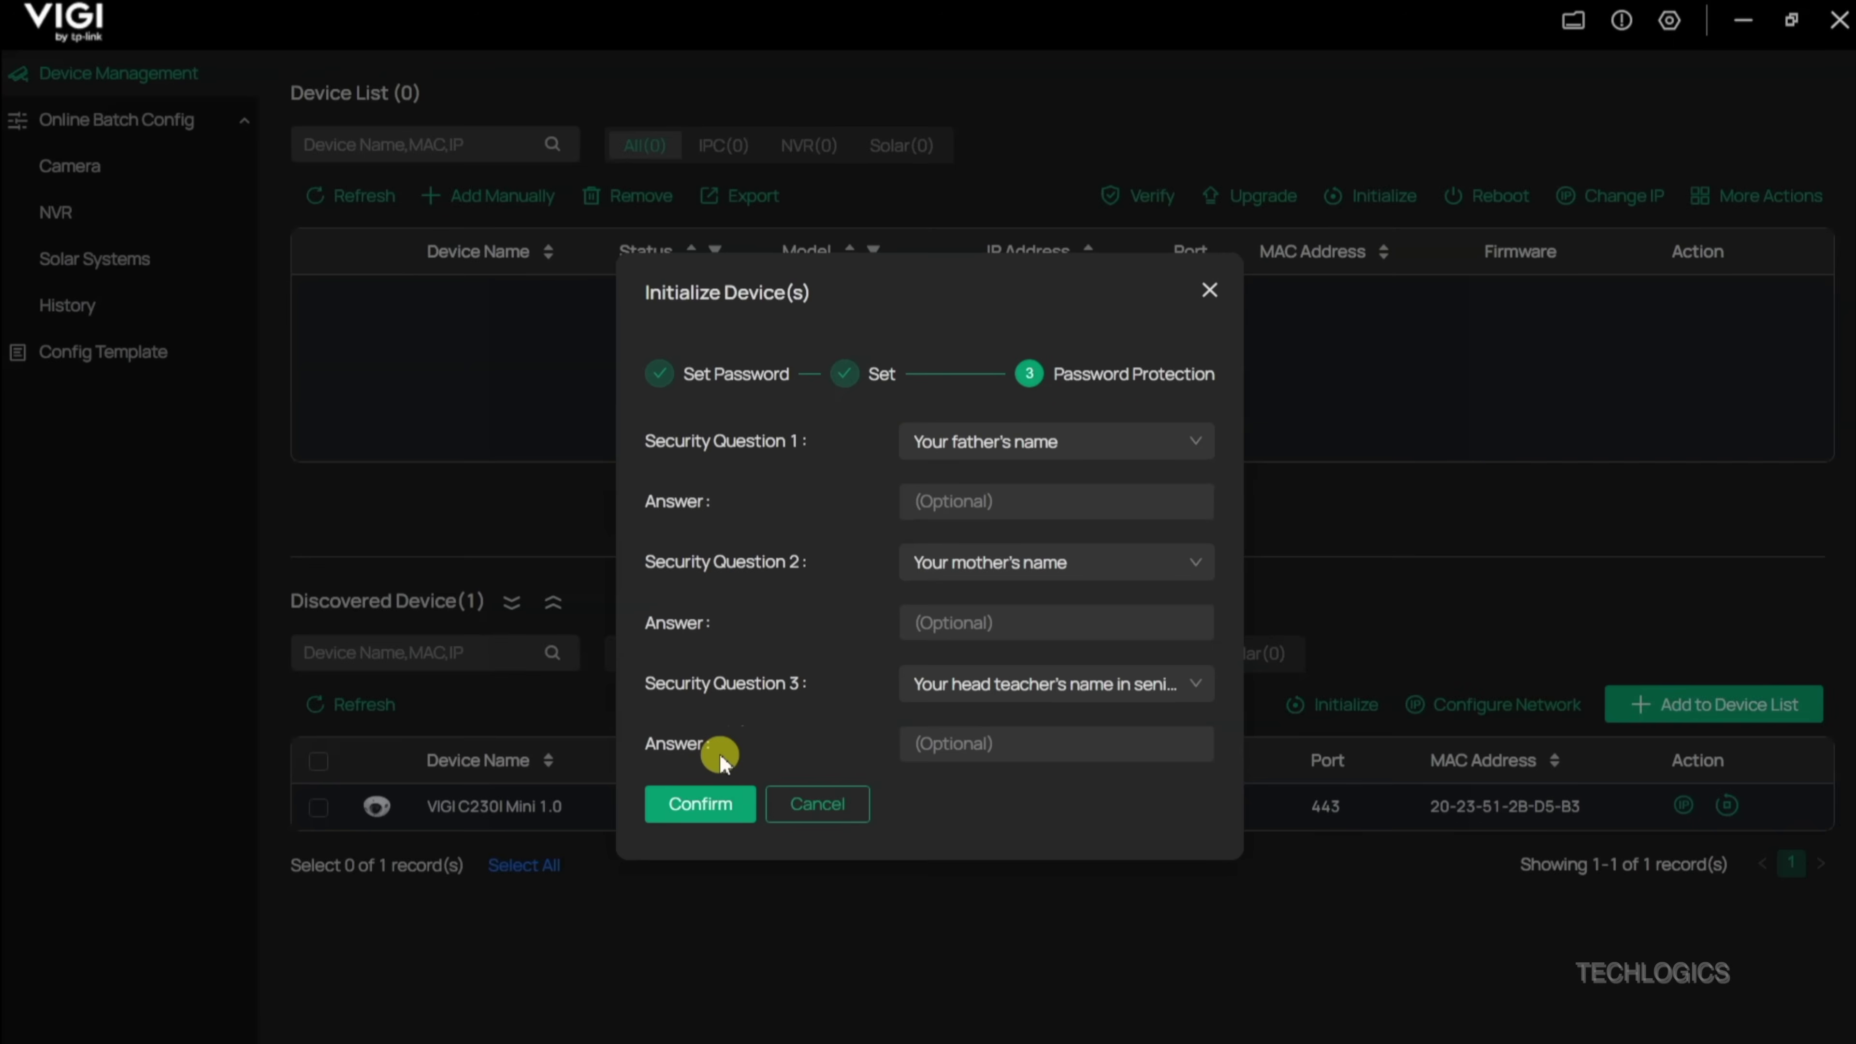
Step: Answer all three security questions with 'test' and confirm the initialization
click(996, 498)
text(test)
key(Tab)
text(test)
key(Tab)
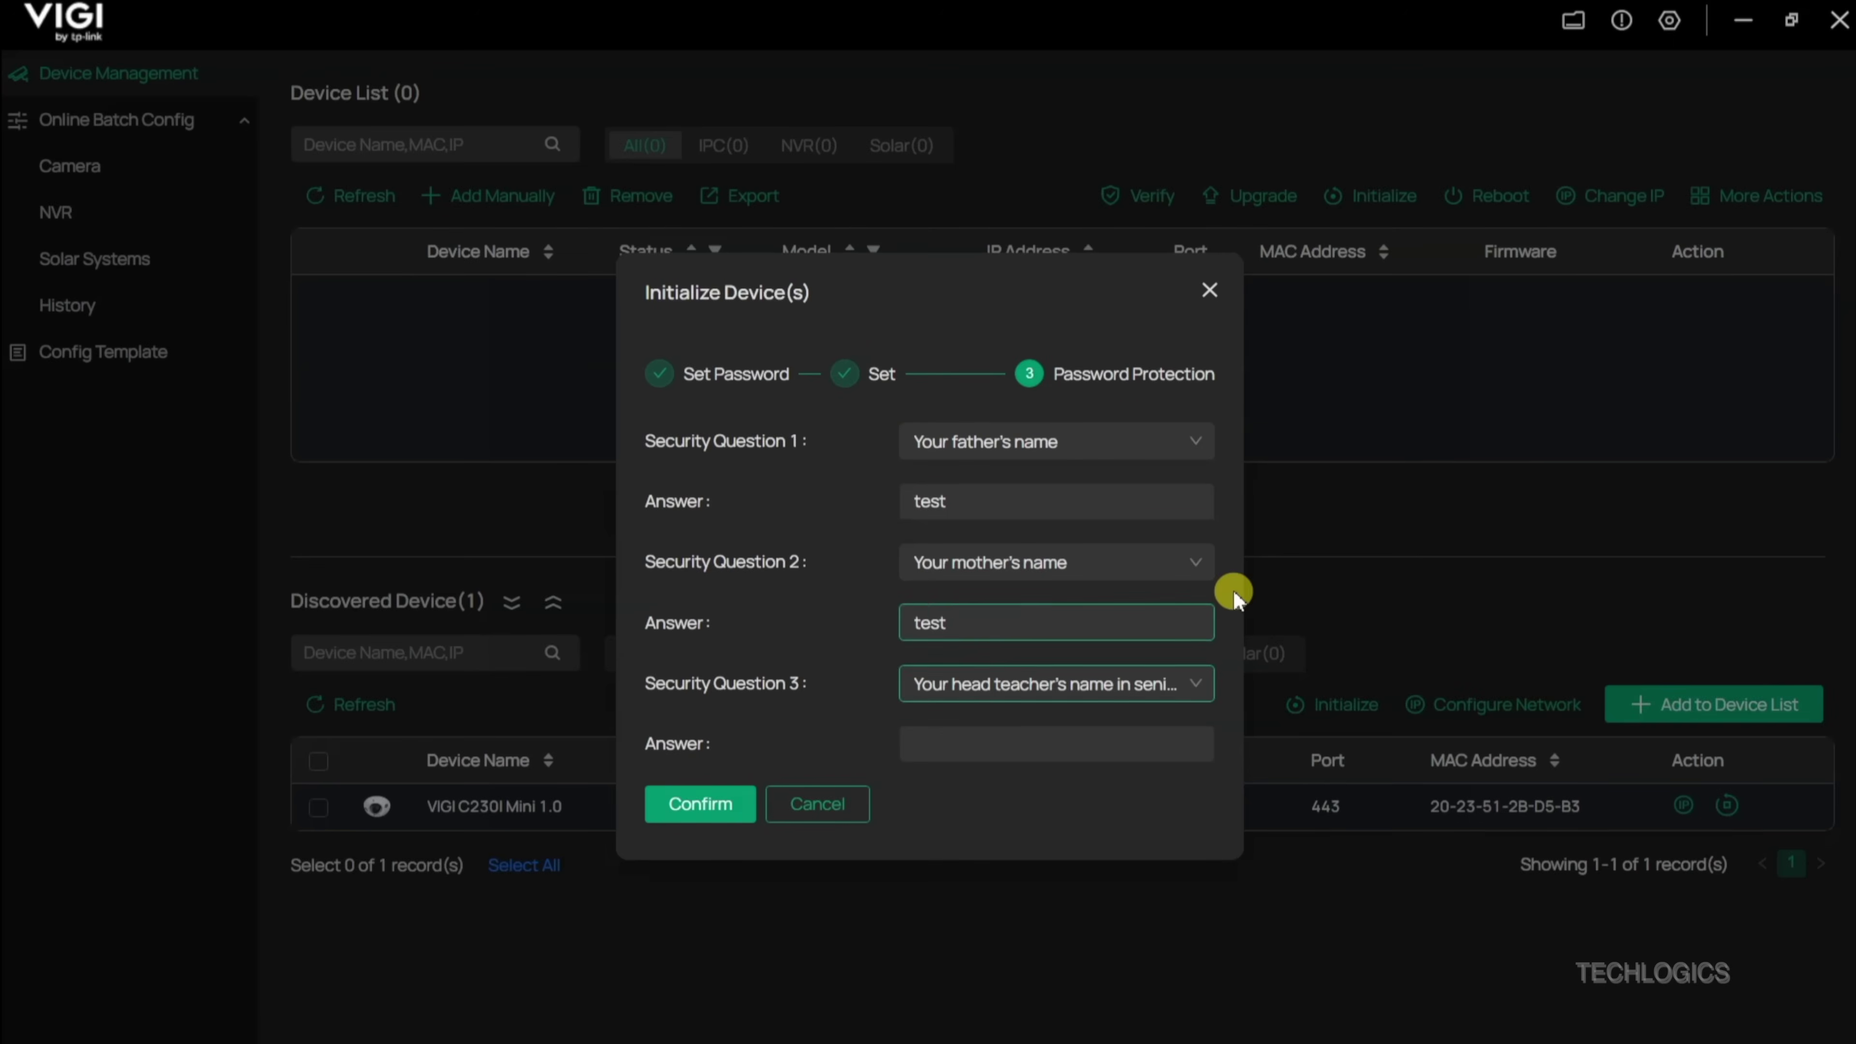
key(Tab)
text(test)
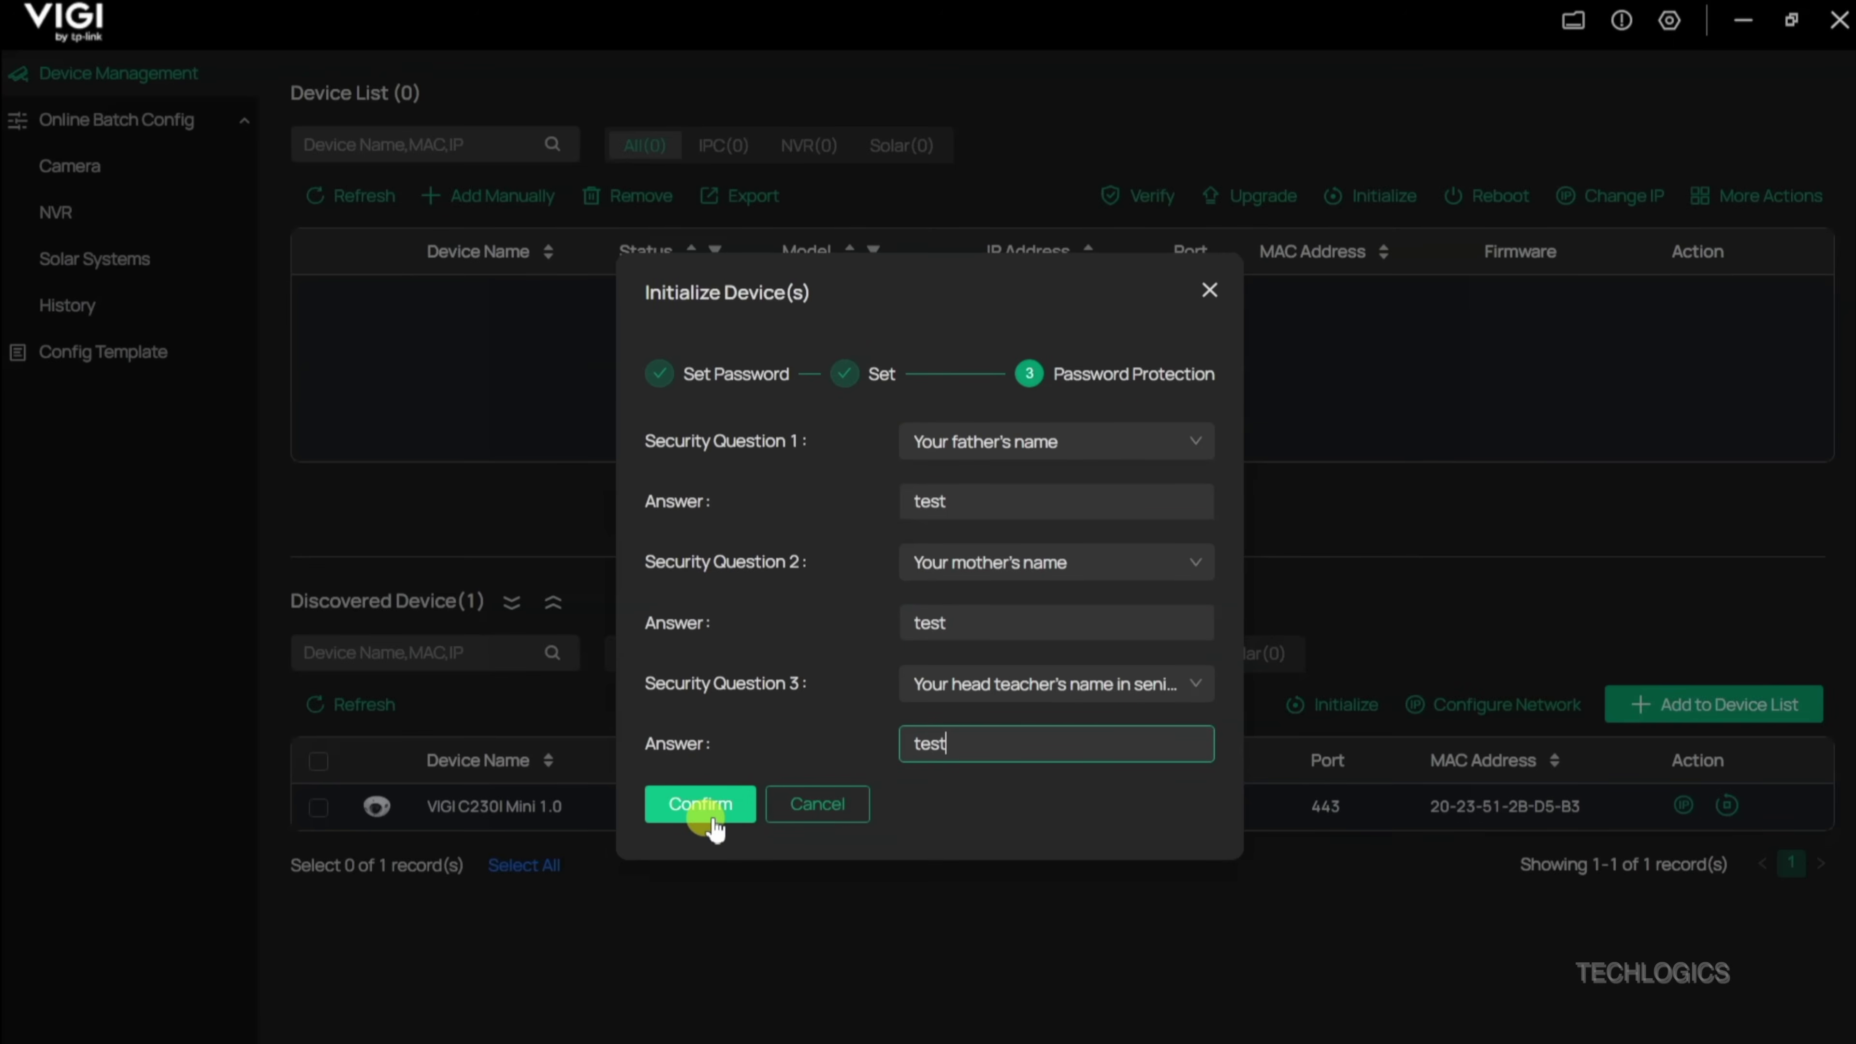
click(710, 820)
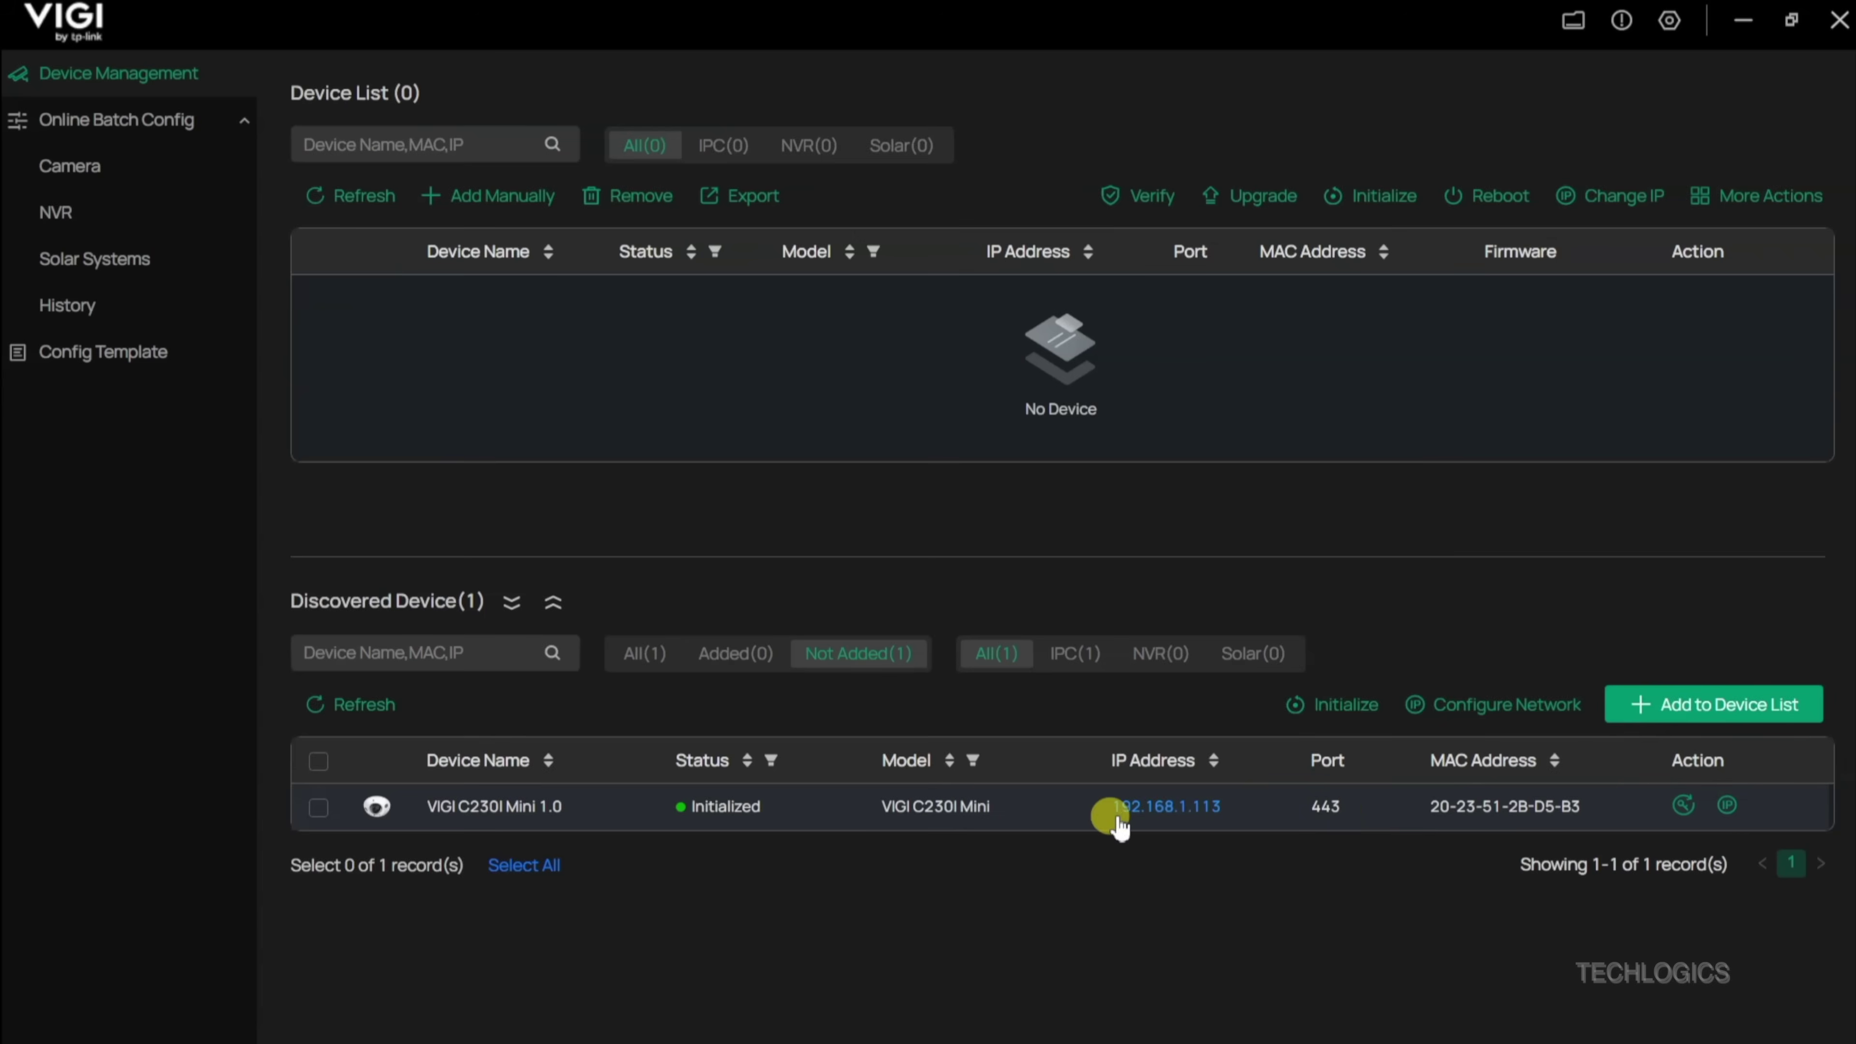
click(1726, 807)
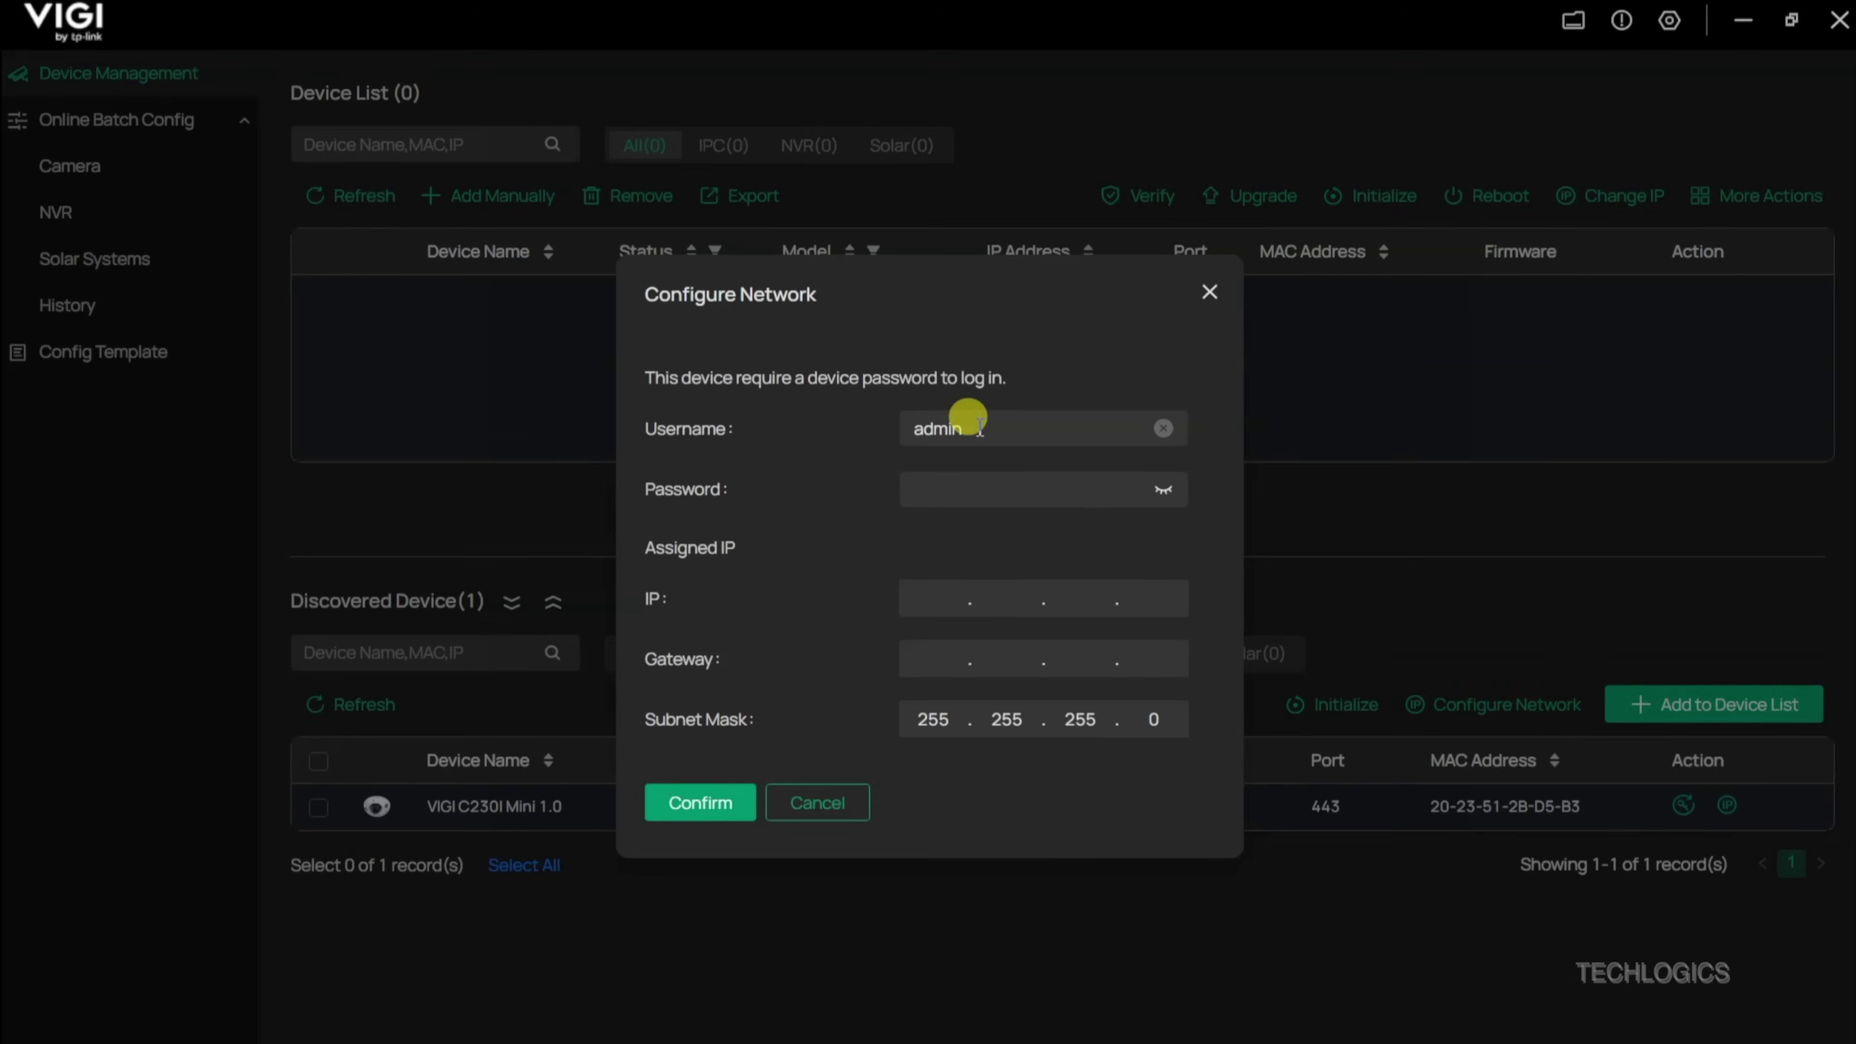
Step: Enter the device password, set IP 192.168.1.130 and gateway 192.168.1.1, and apply
click(968, 488)
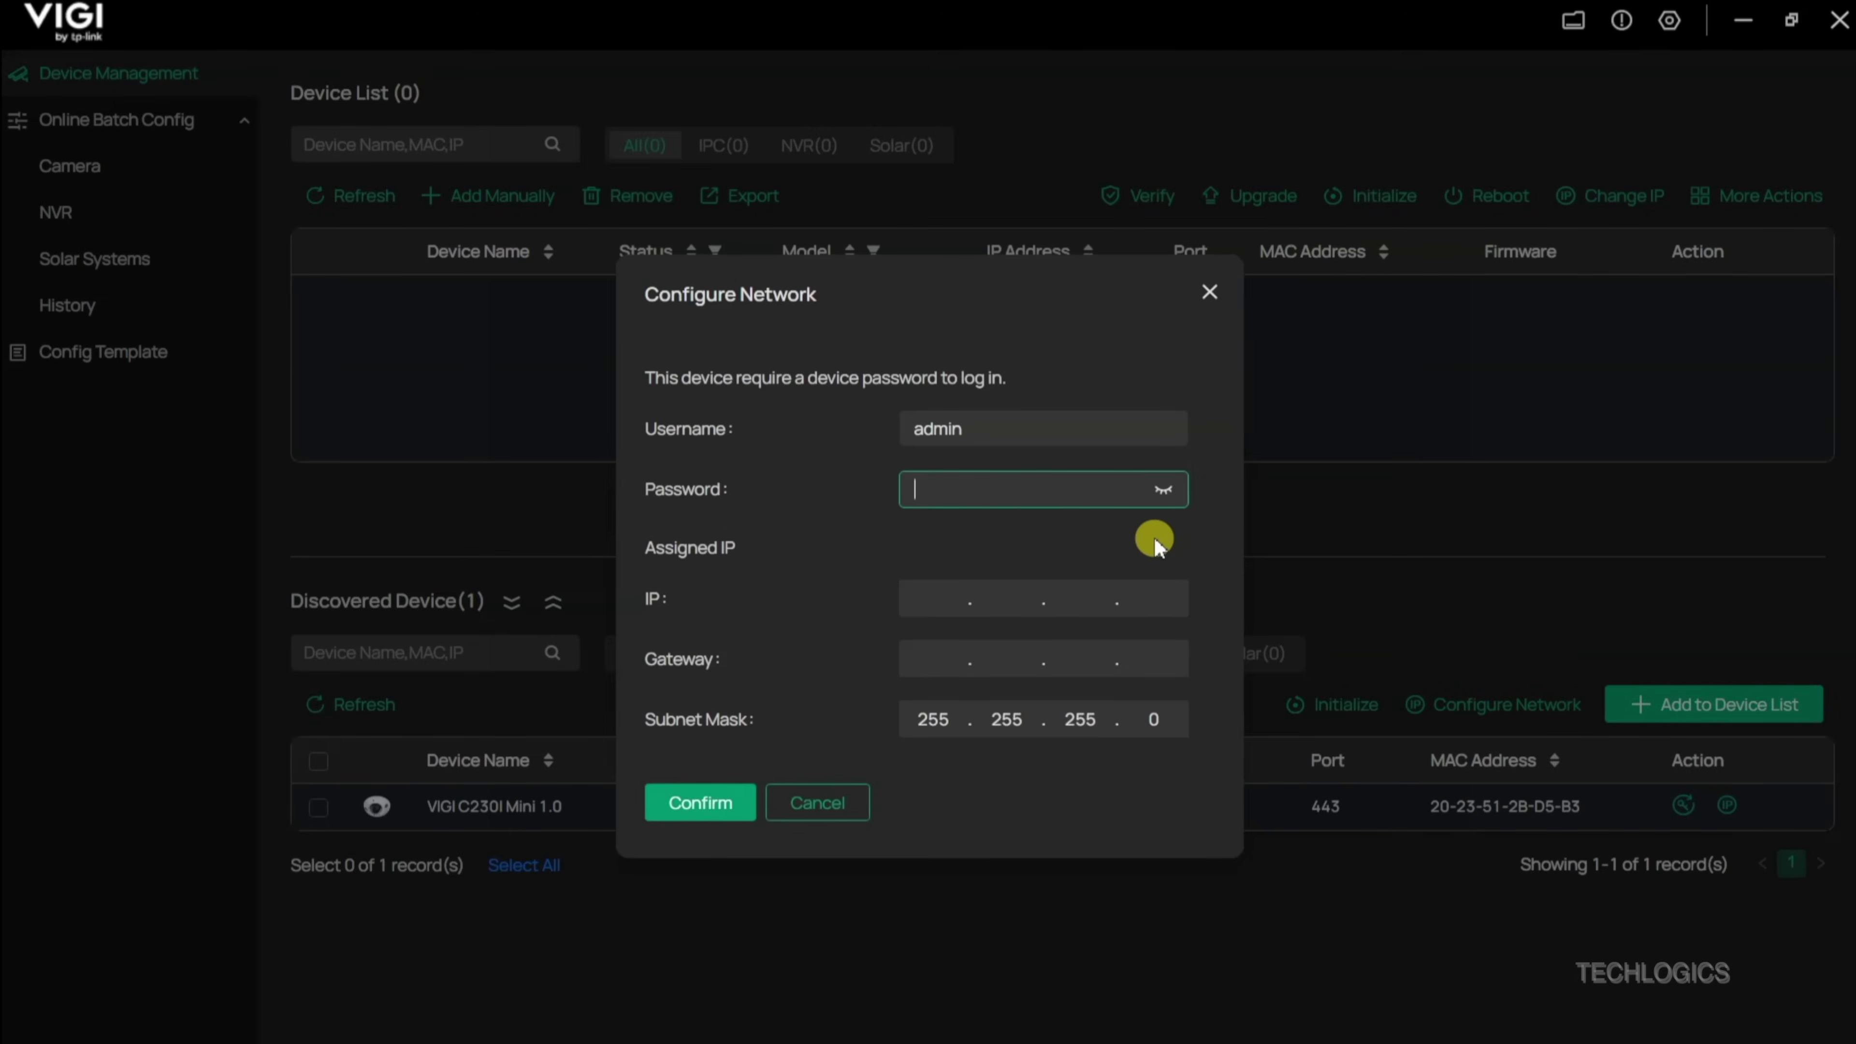
text(1234567890)
click(1155, 502)
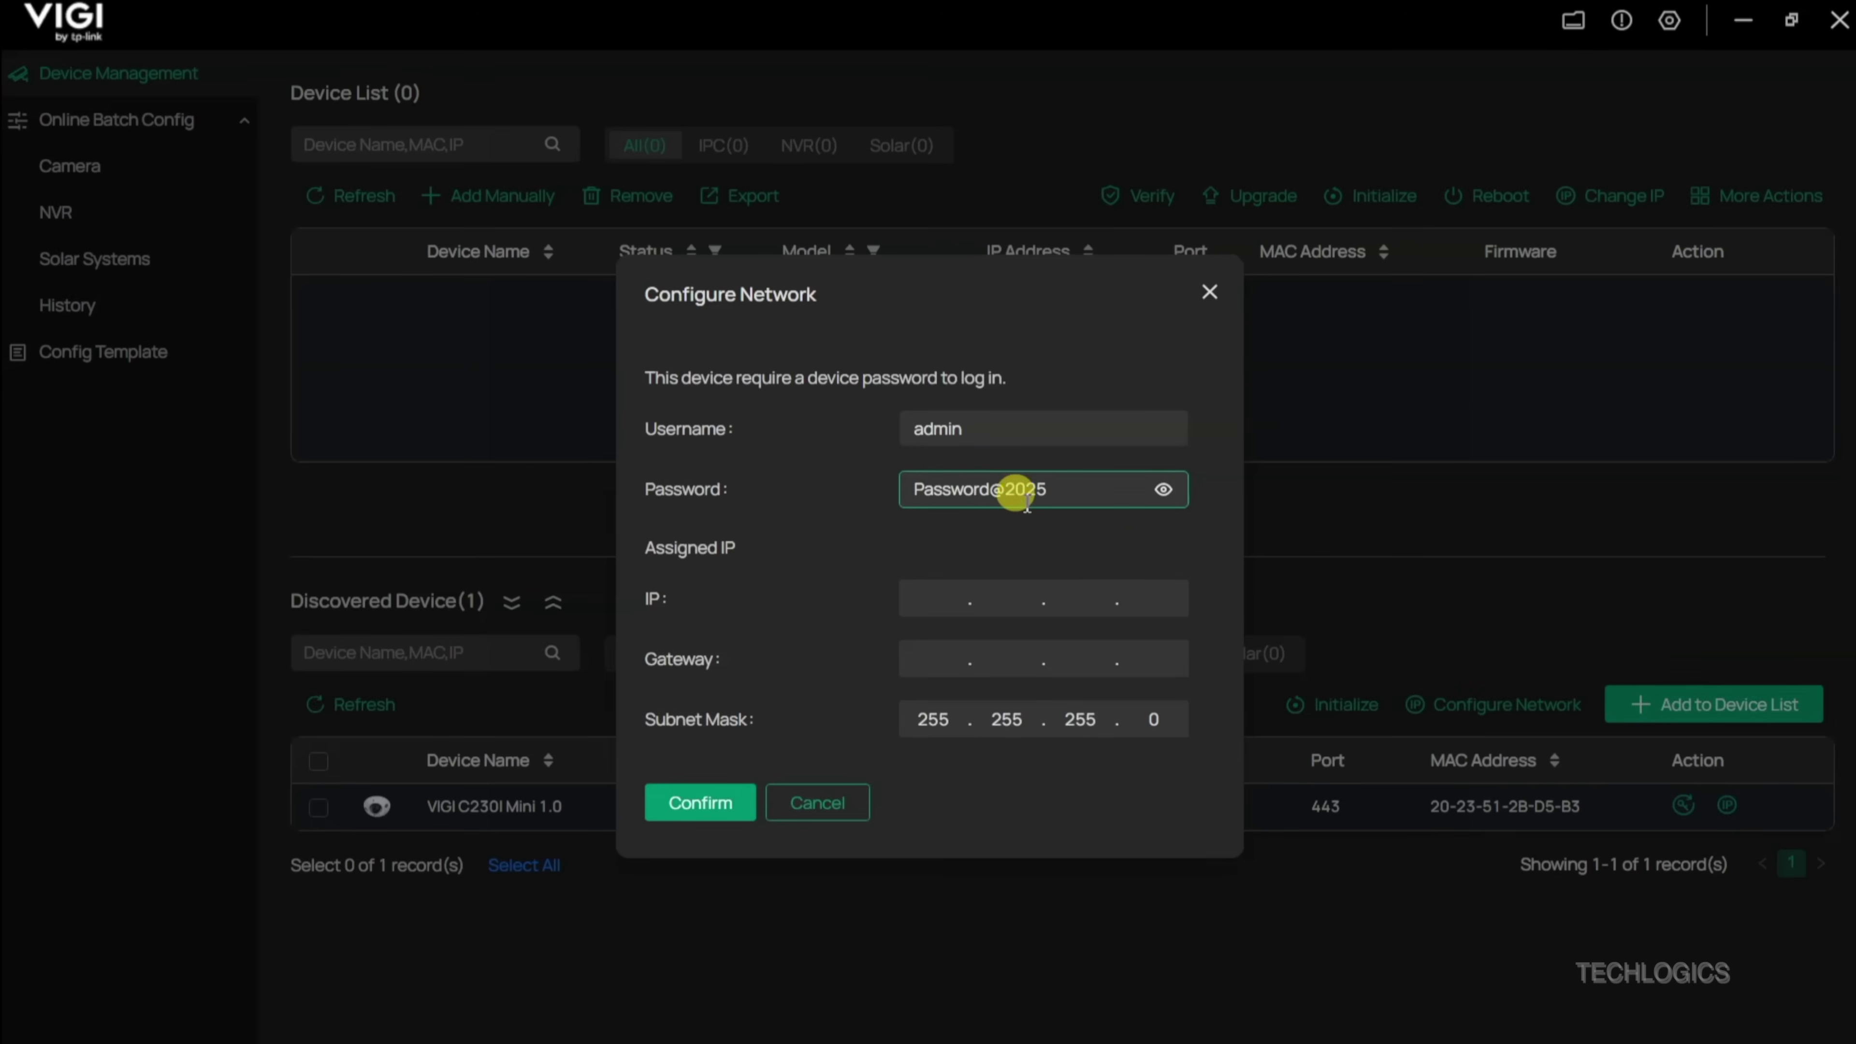
click(936, 593)
text(192.)
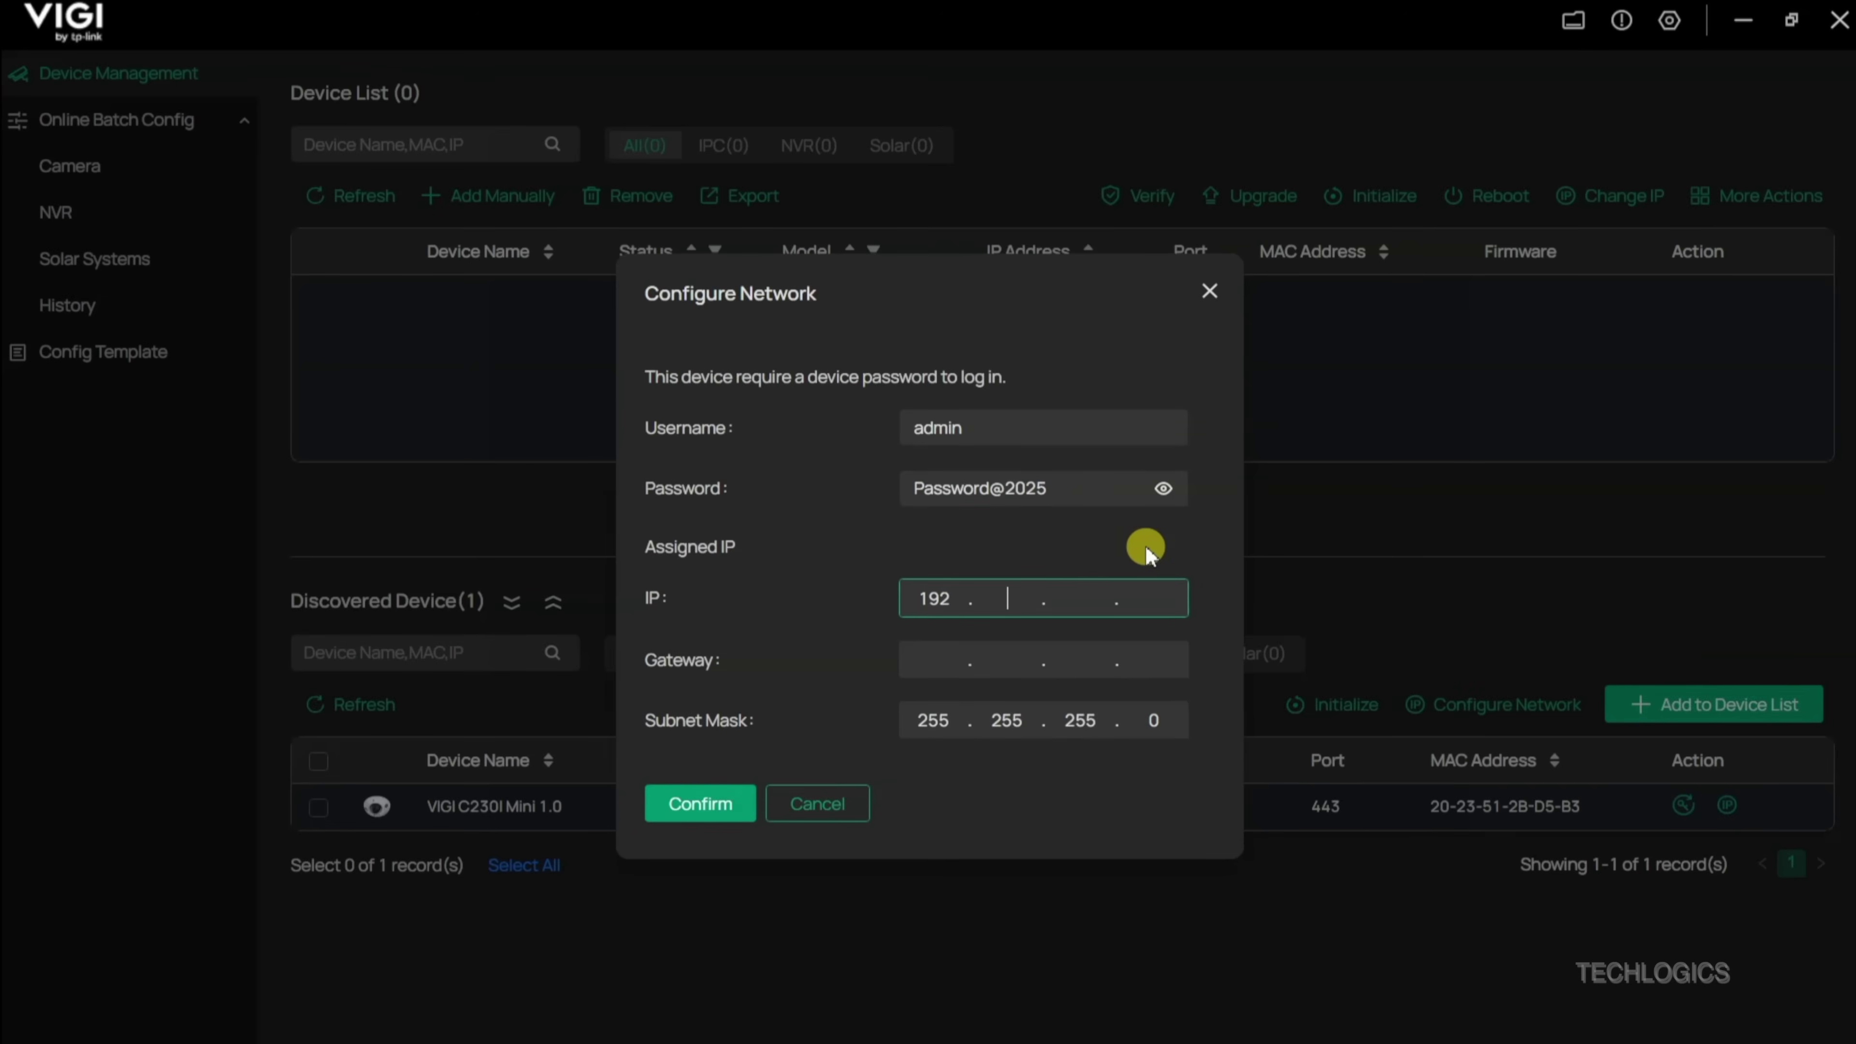
text(168.1.)
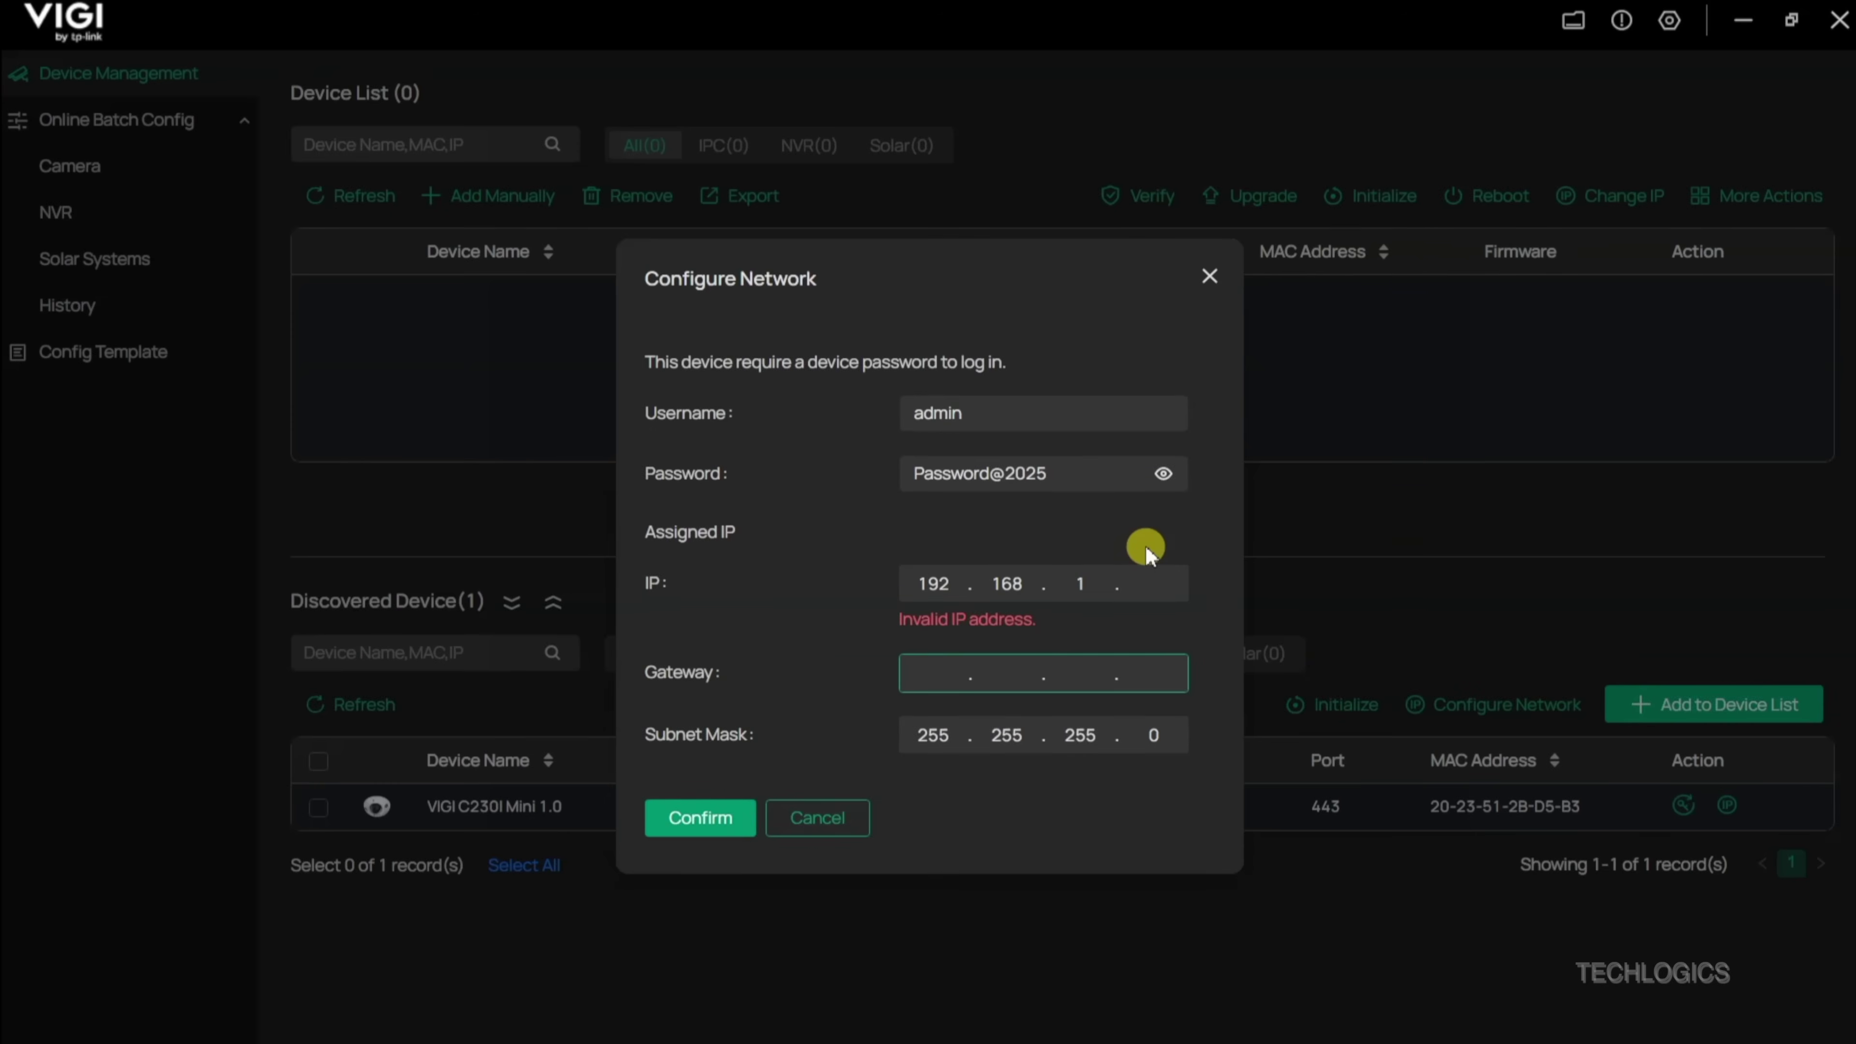
text(130)
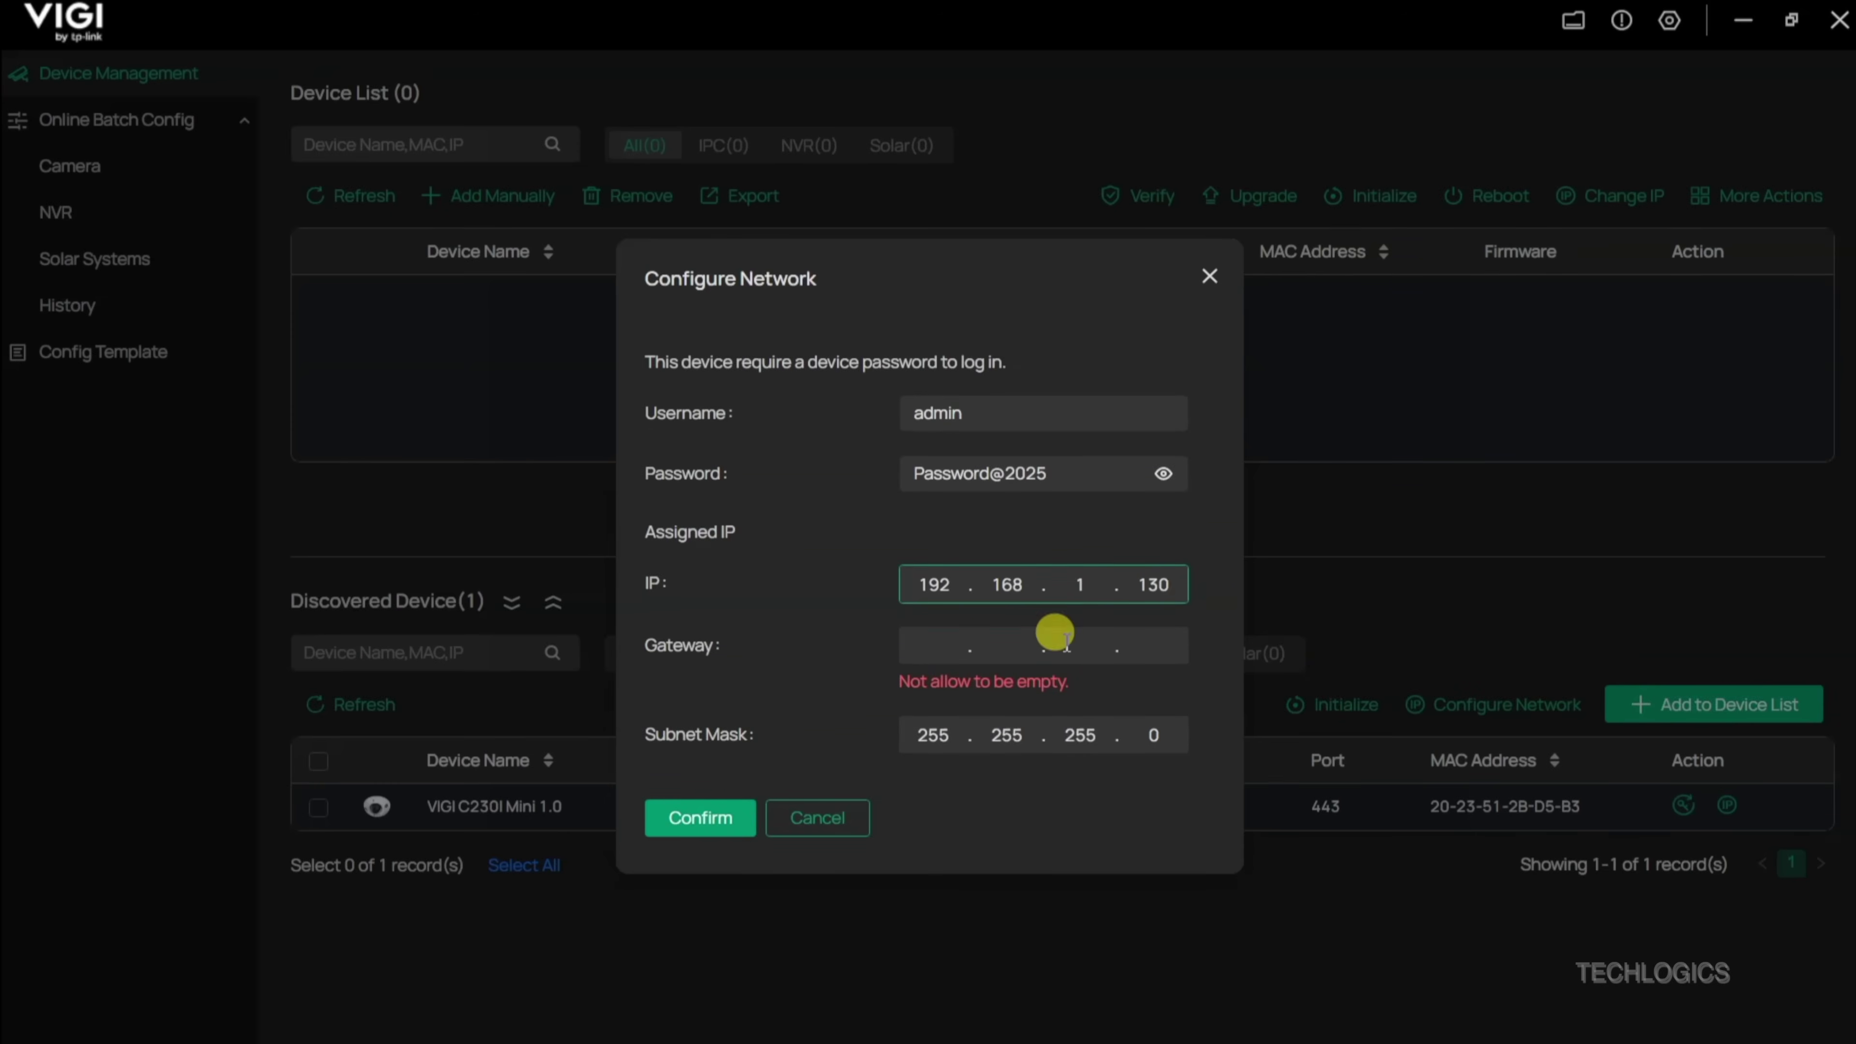
click(936, 643)
text(192.16)
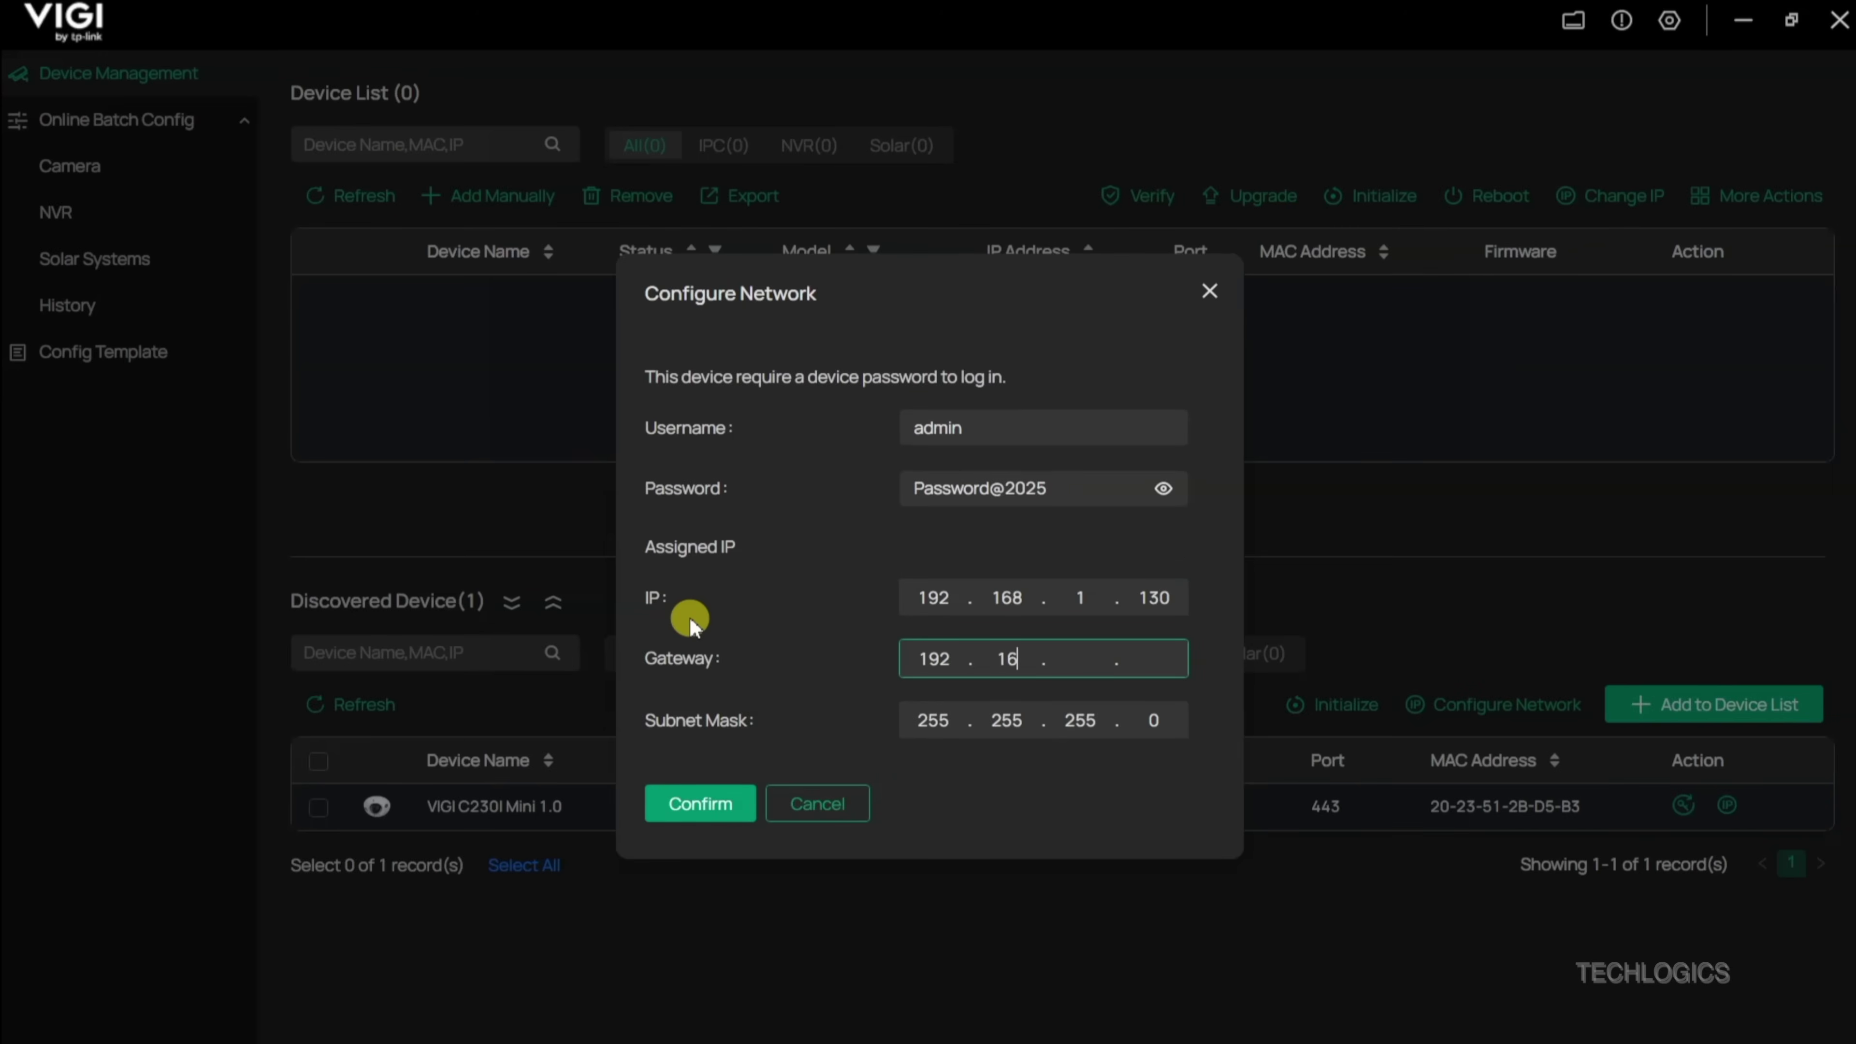
text(8.1.1)
click(1036, 627)
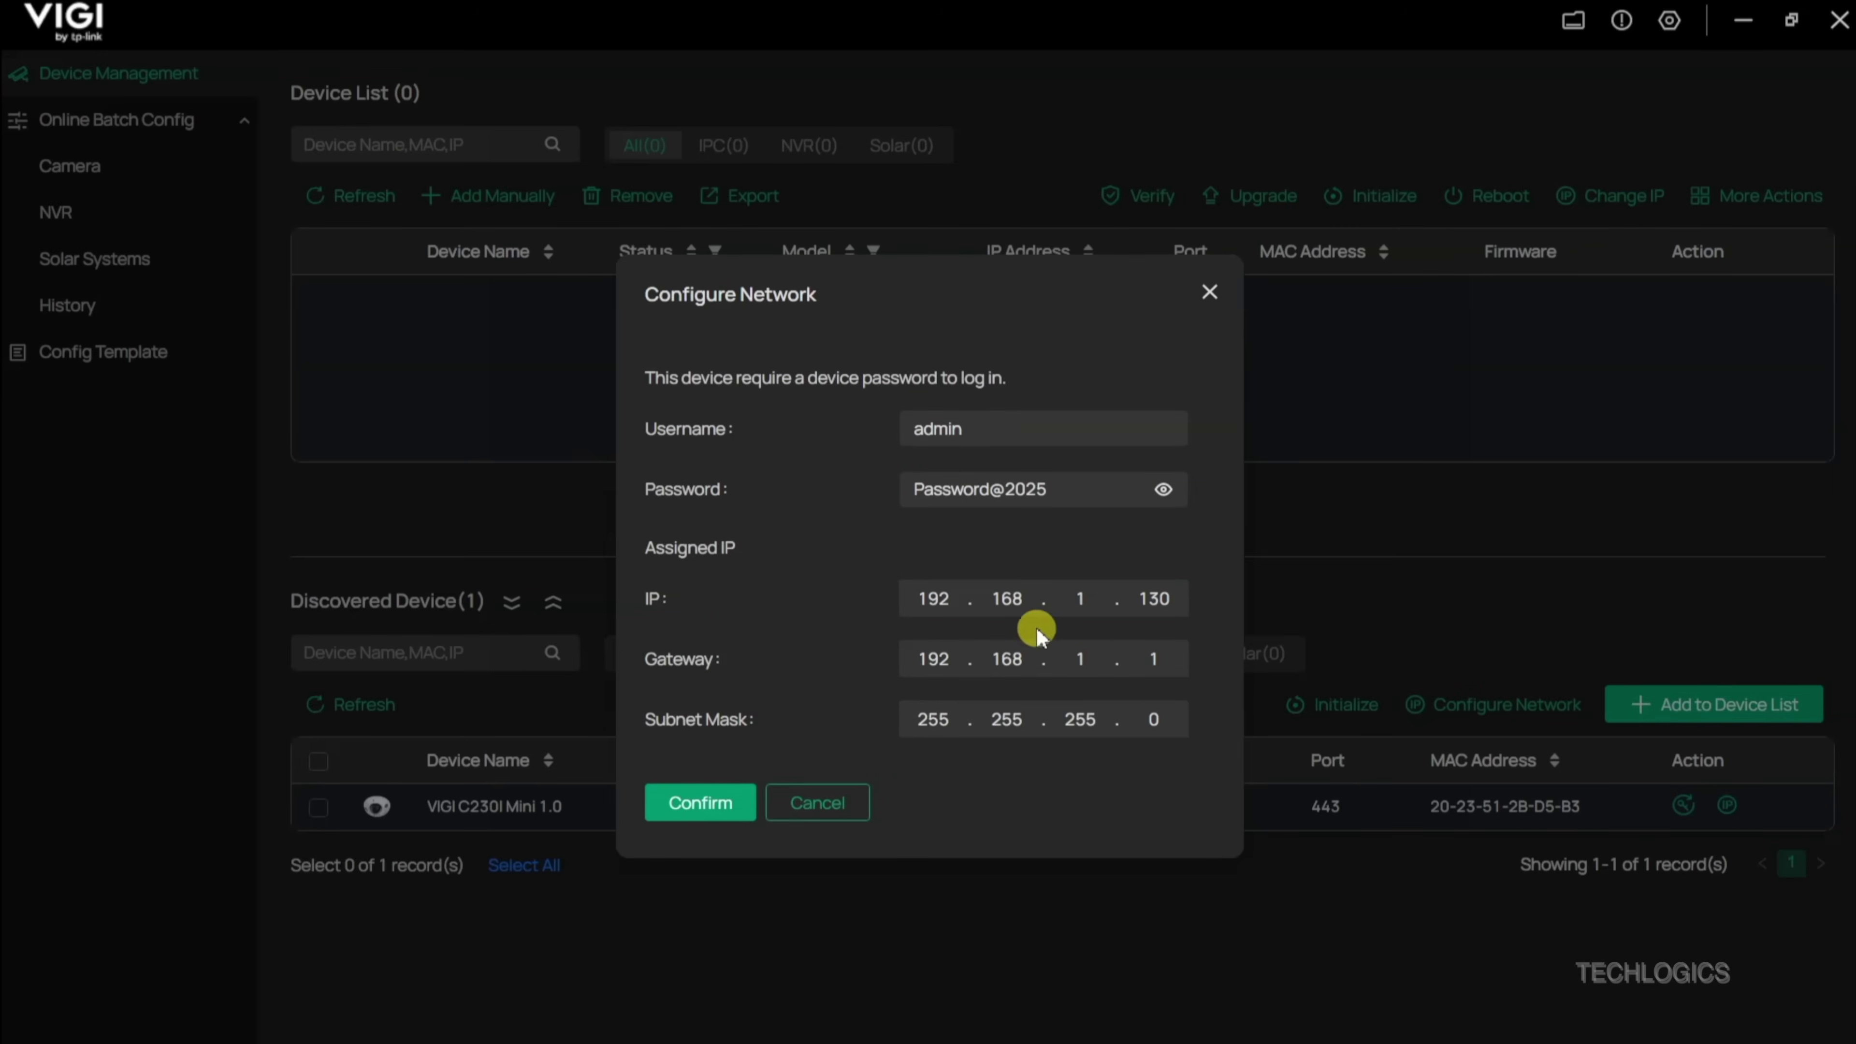
click(687, 817)
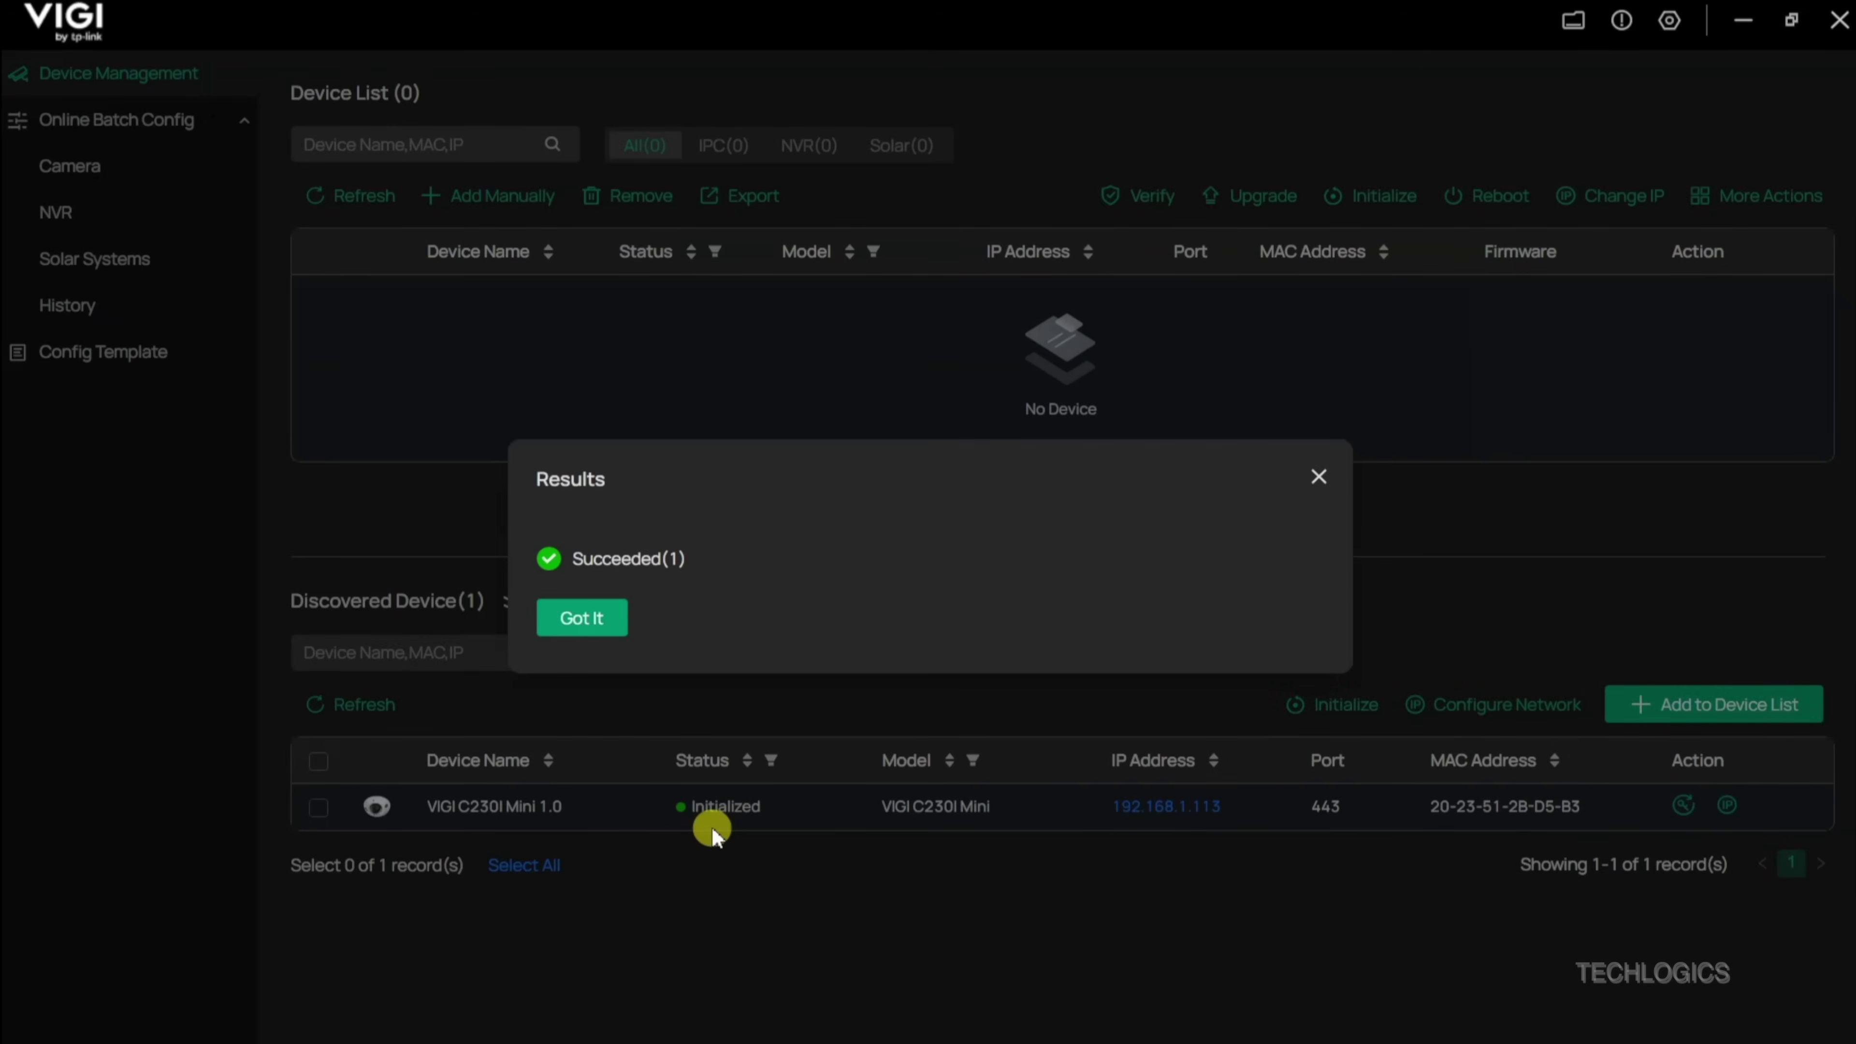
Step: Dismiss the success results, then briefly open and close the camera's 192.168.1.130 link in a browser
click(613, 629)
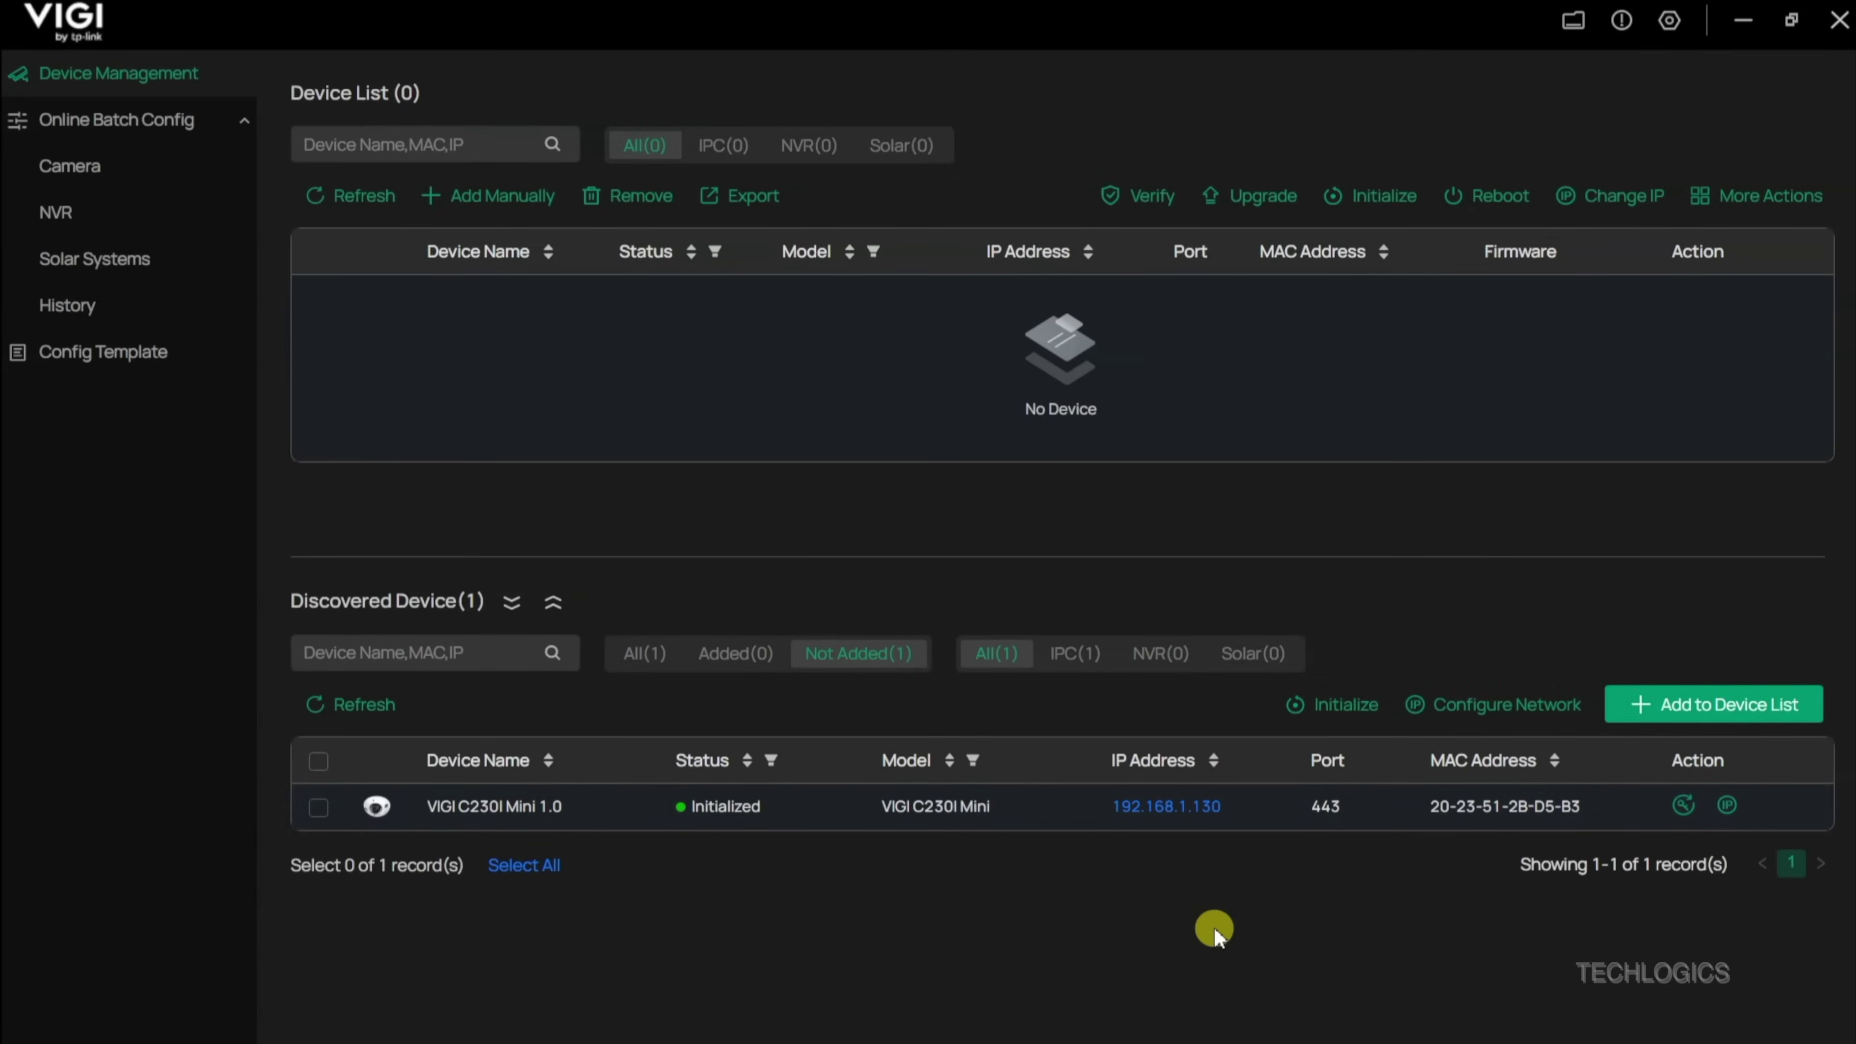
click(1178, 814)
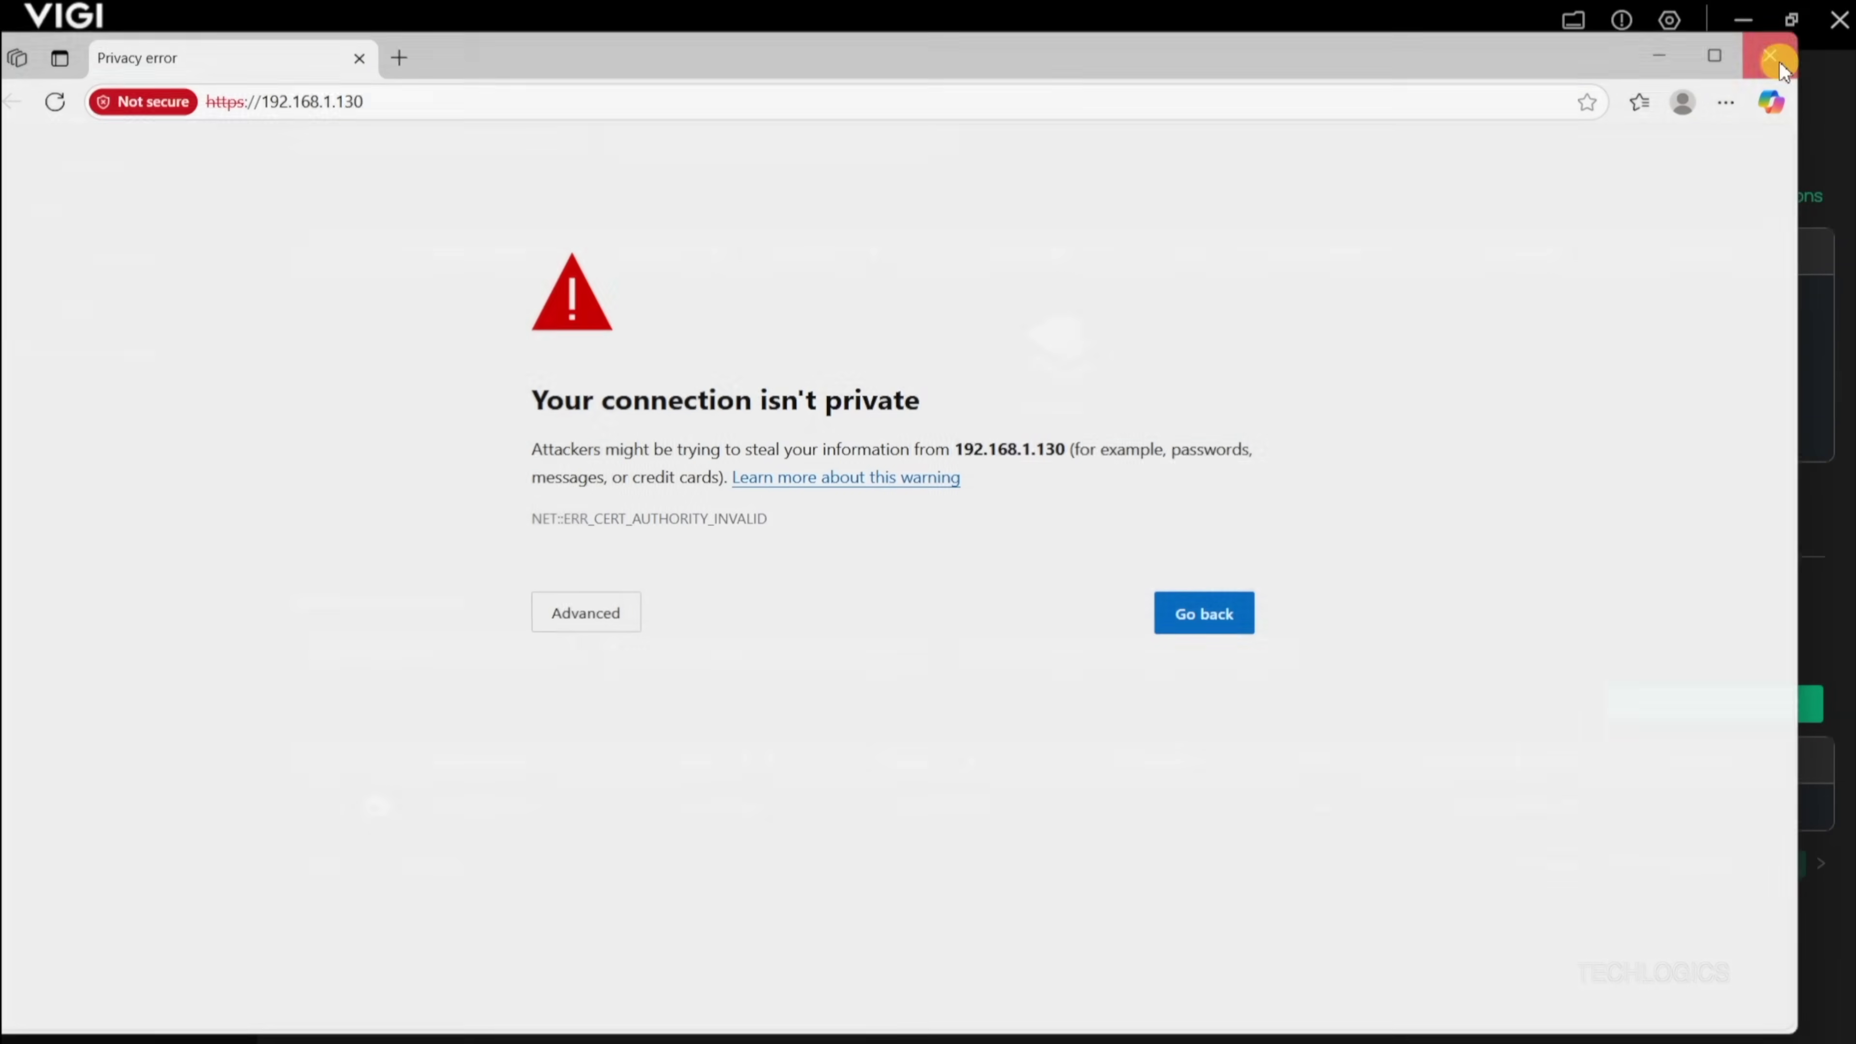
click(1771, 55)
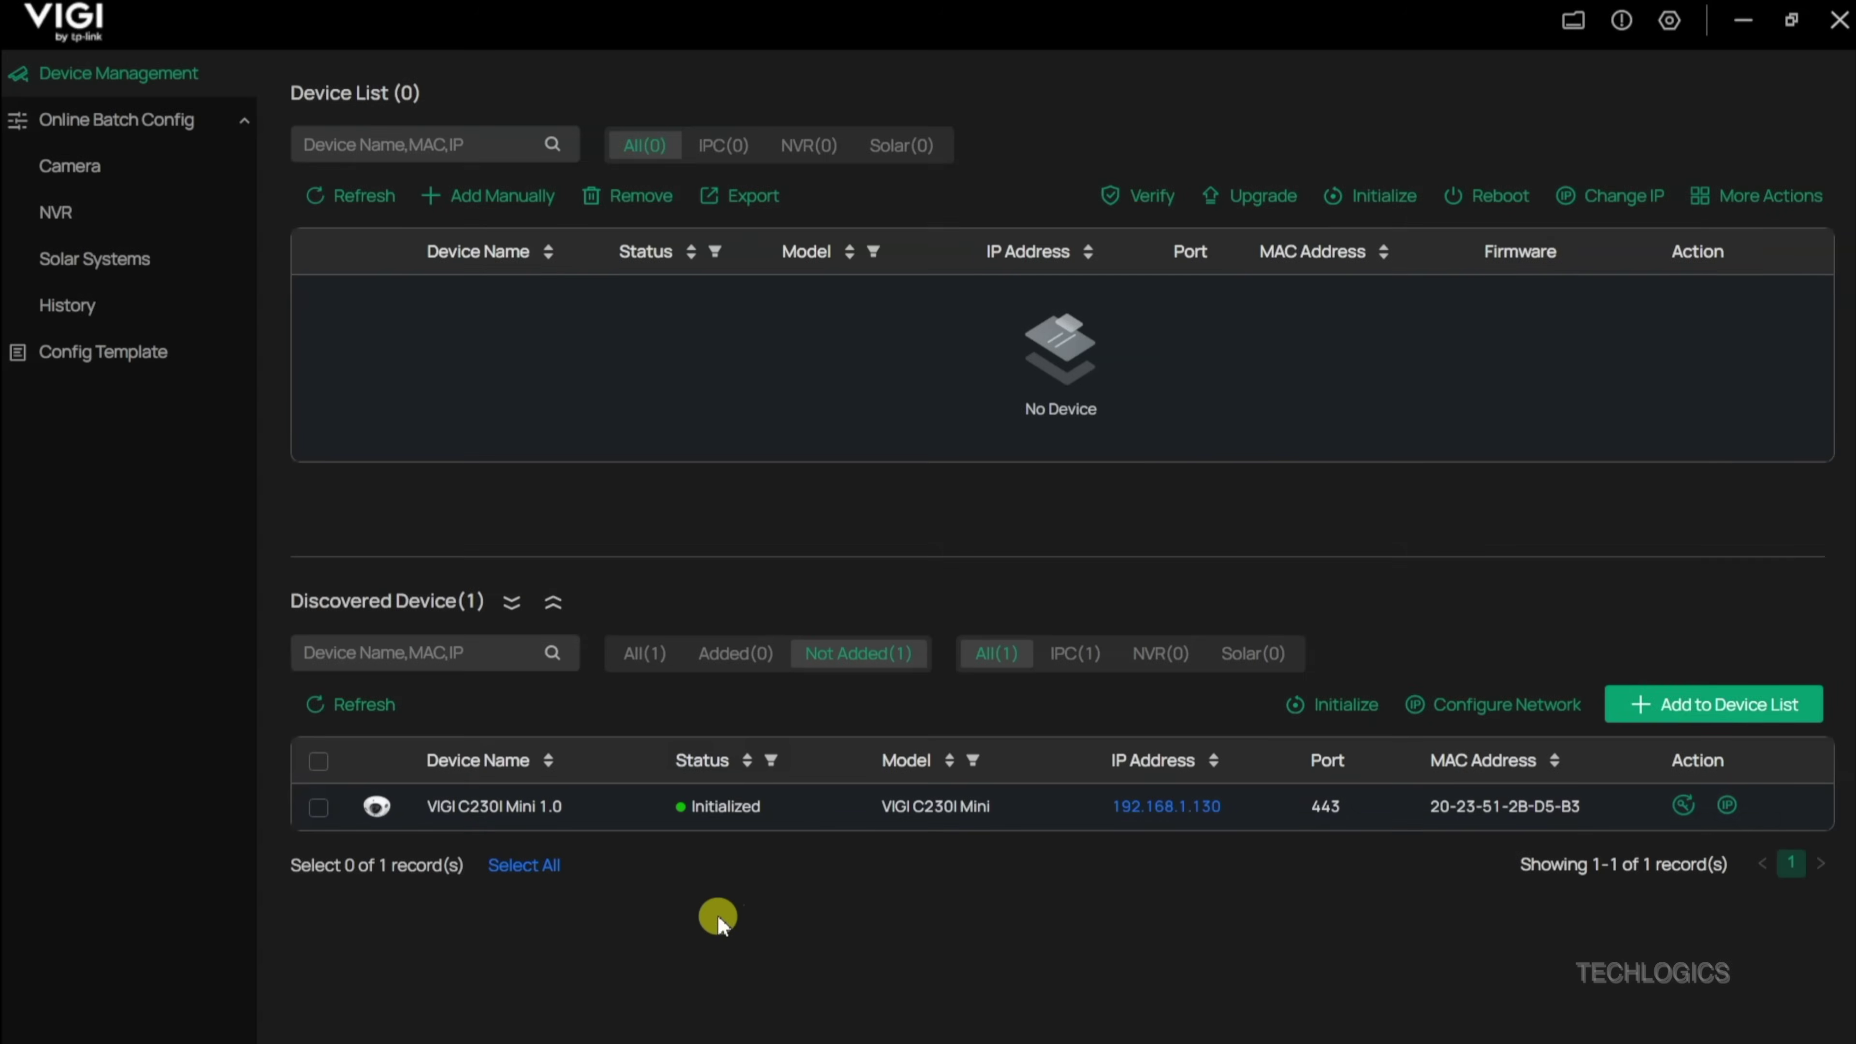
Step: Launch Chrome, load 192.168.1.130 and bypass the privacy warning to the camera's login page
key(super)
text(c)
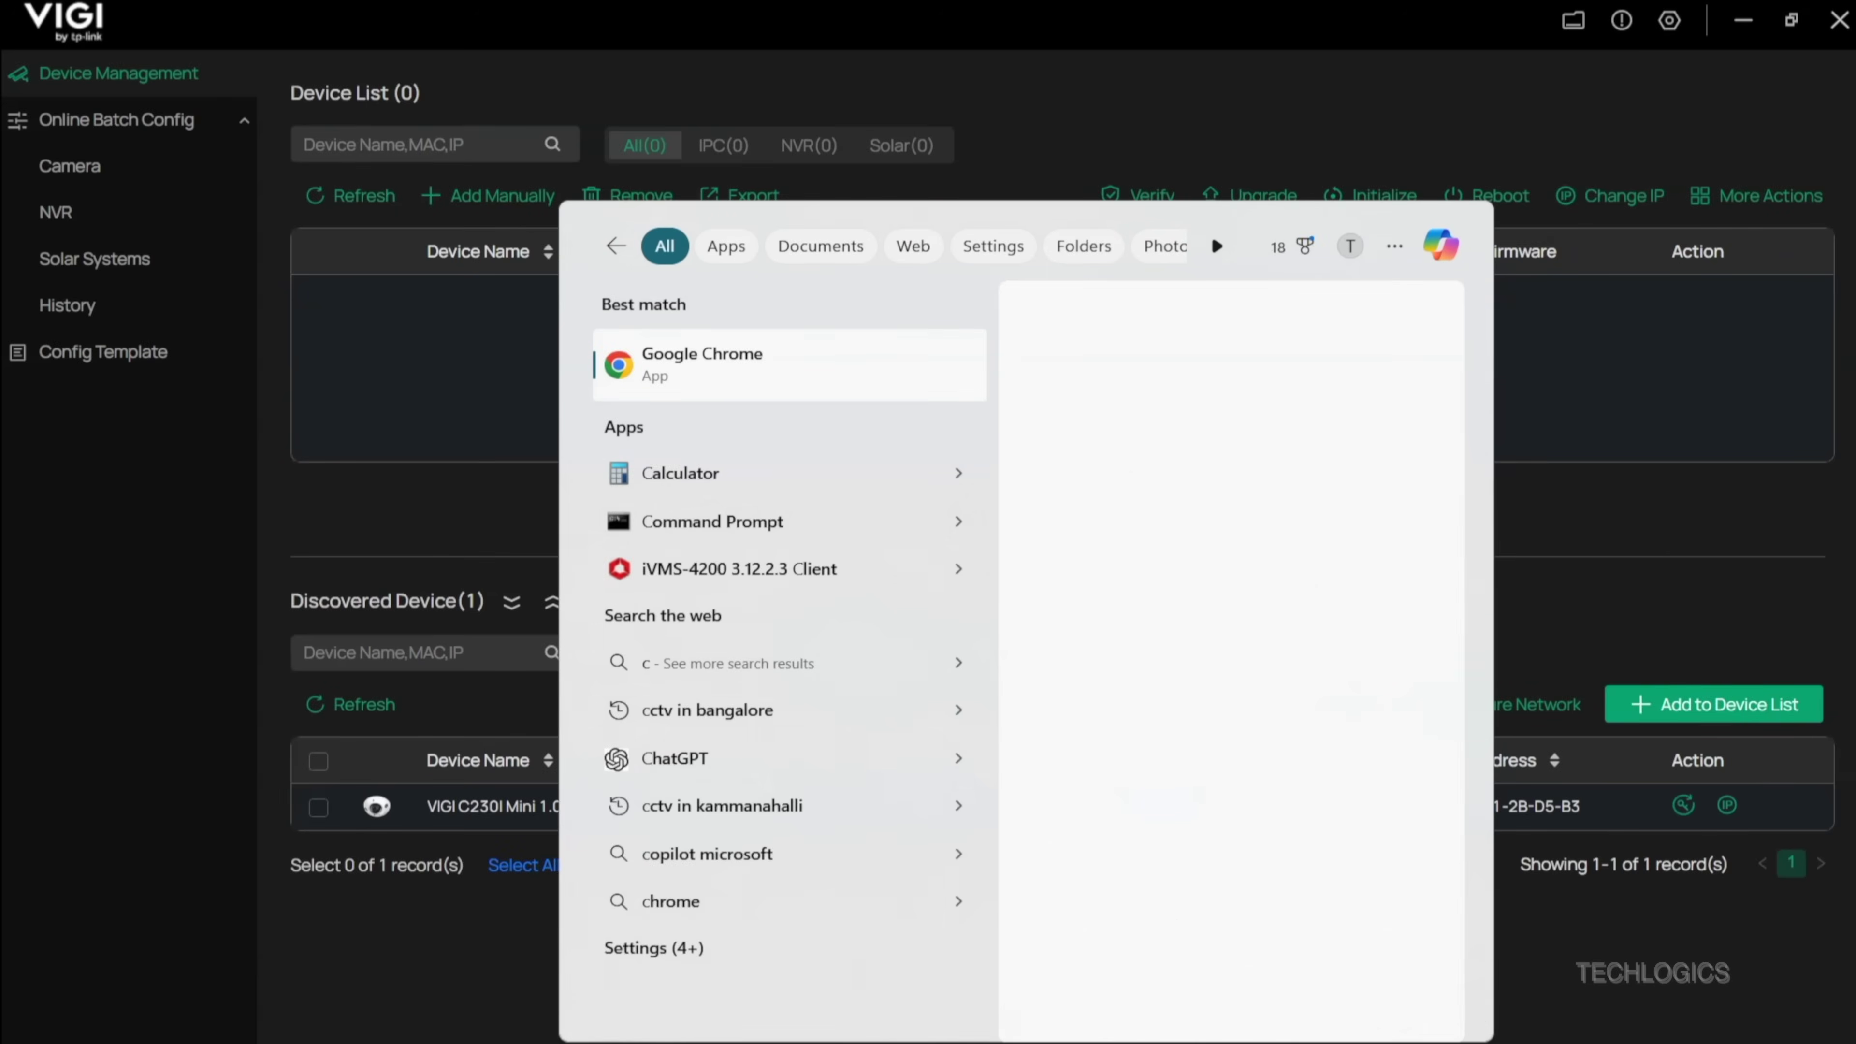
text(hrom)
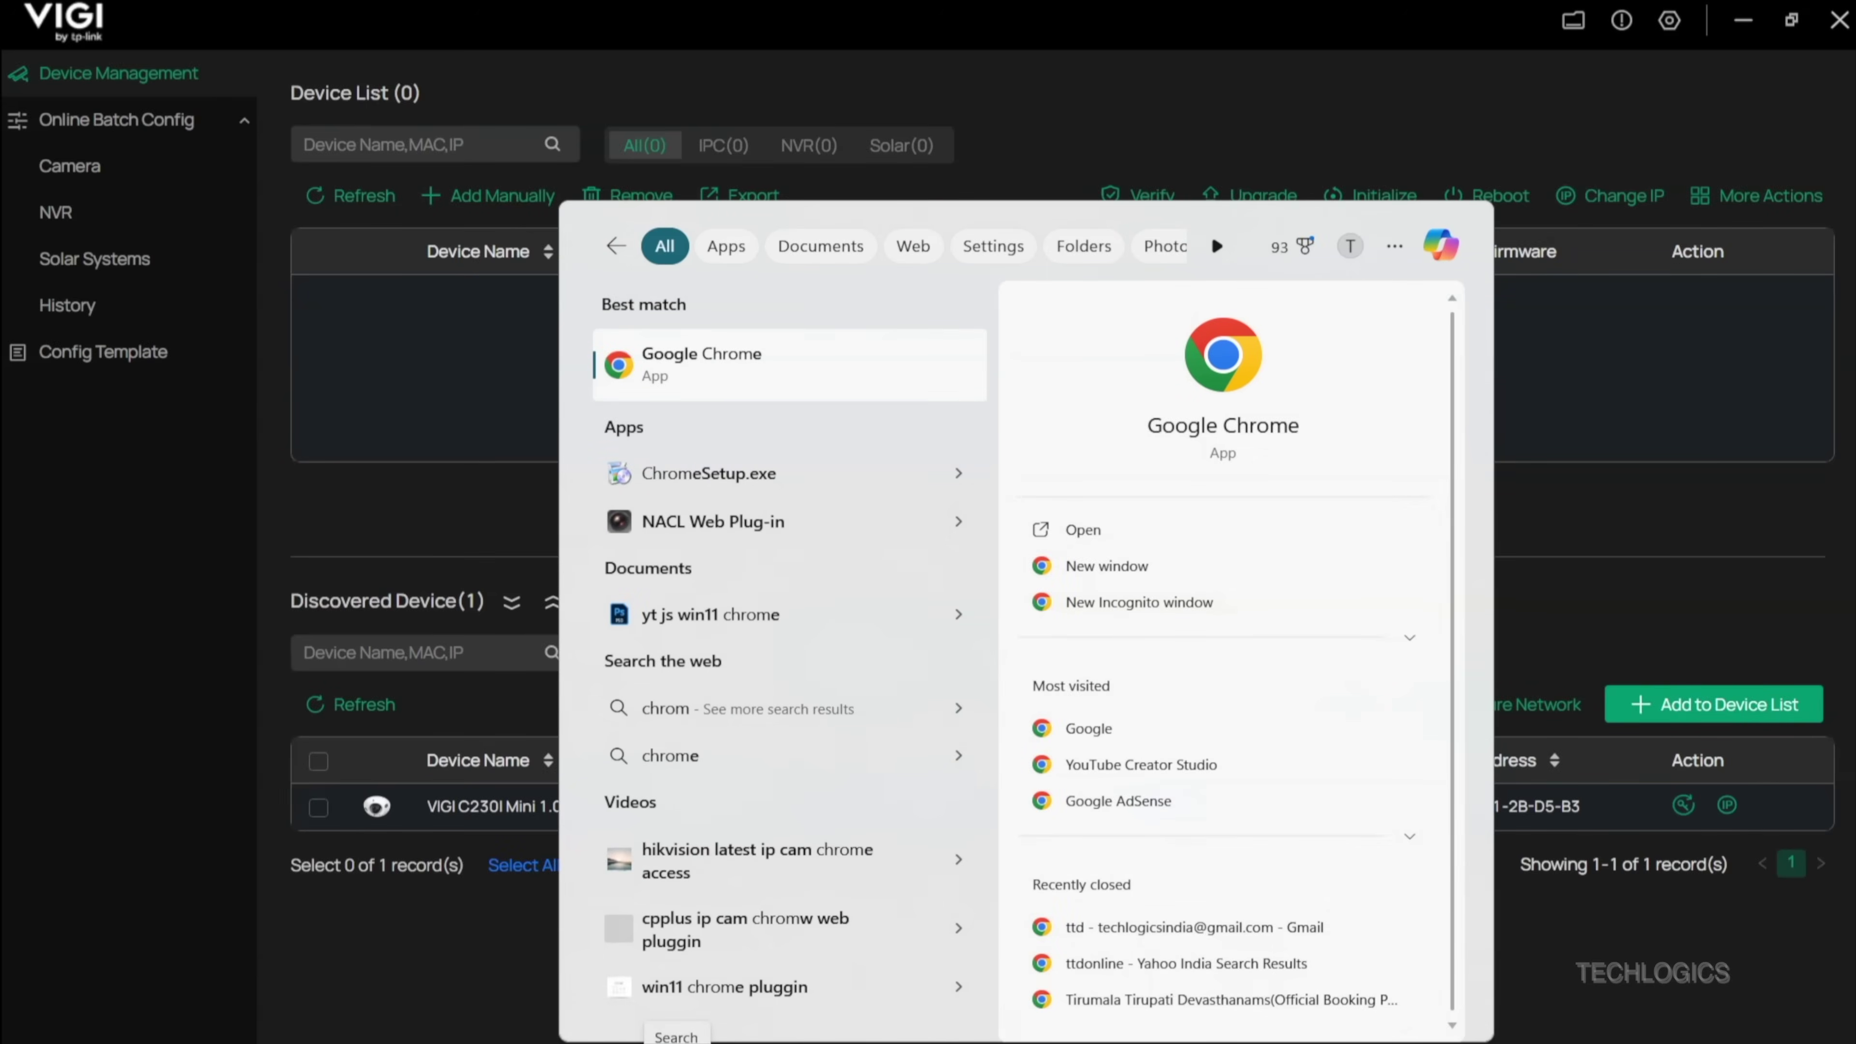
click(738, 350)
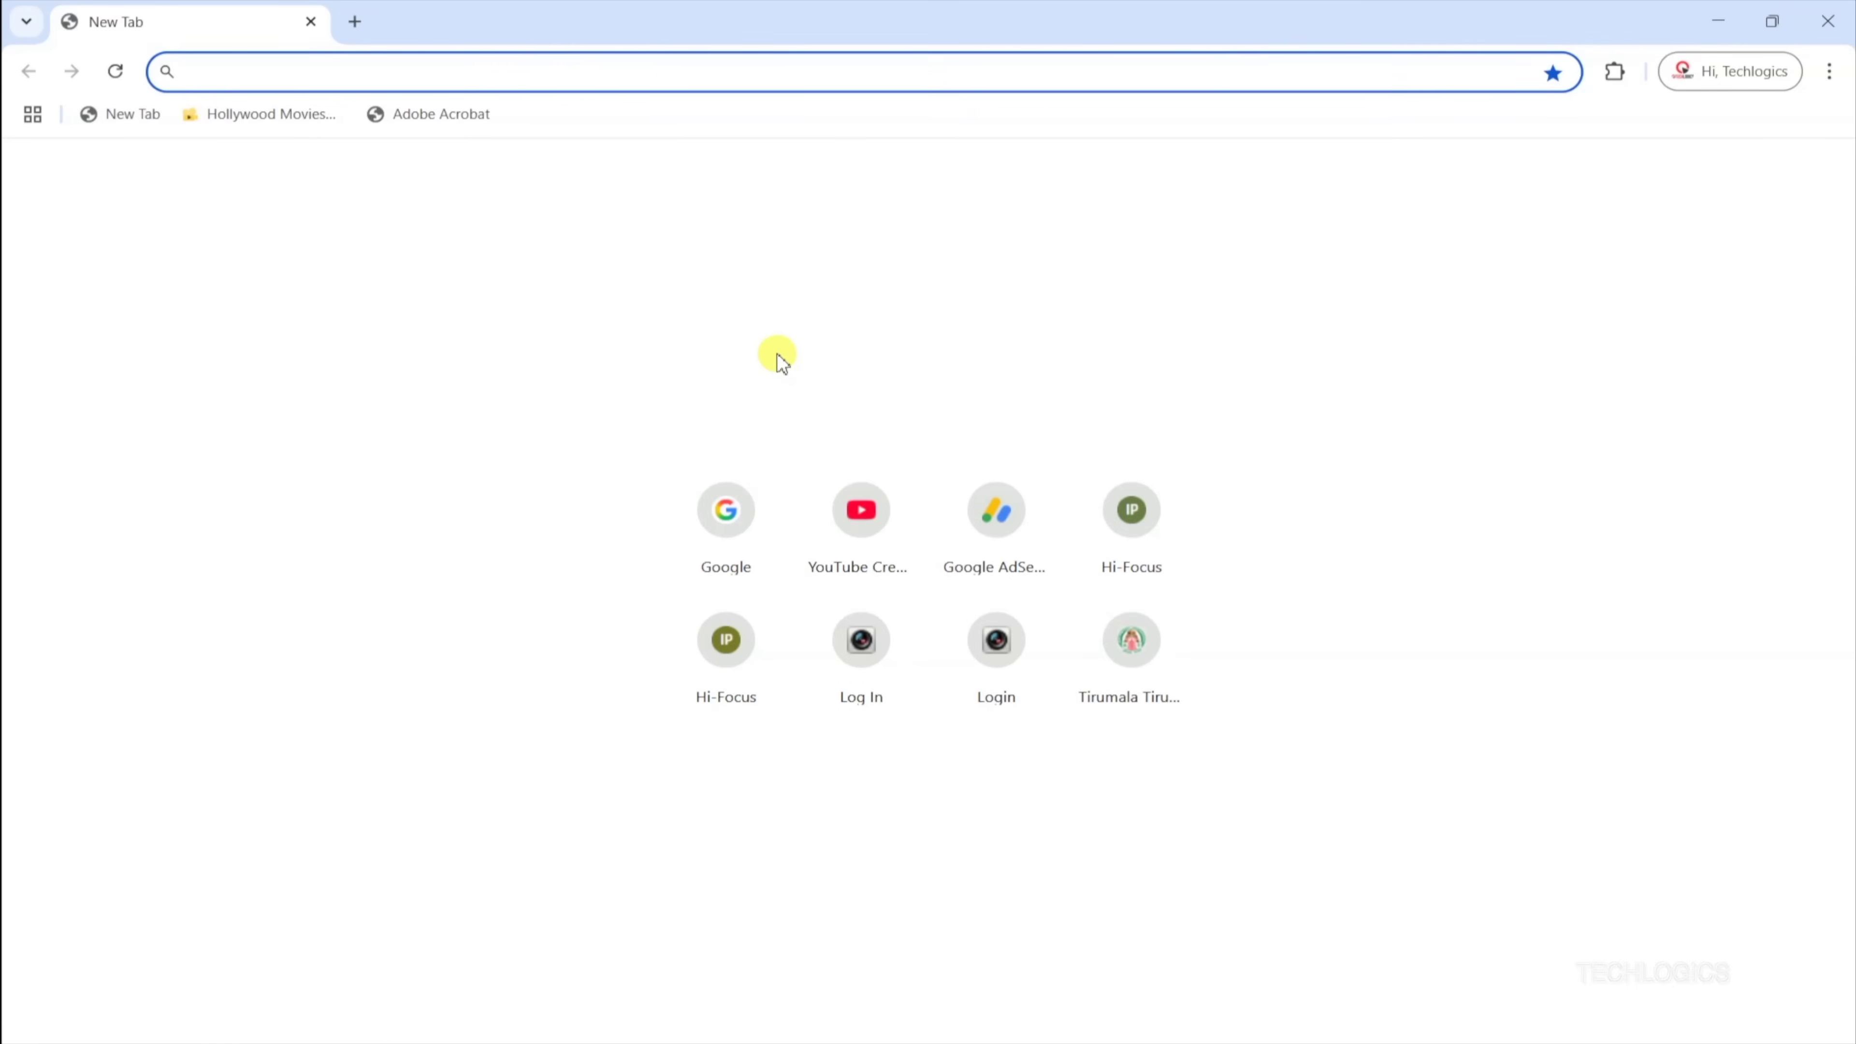
text(192.168.1.64)
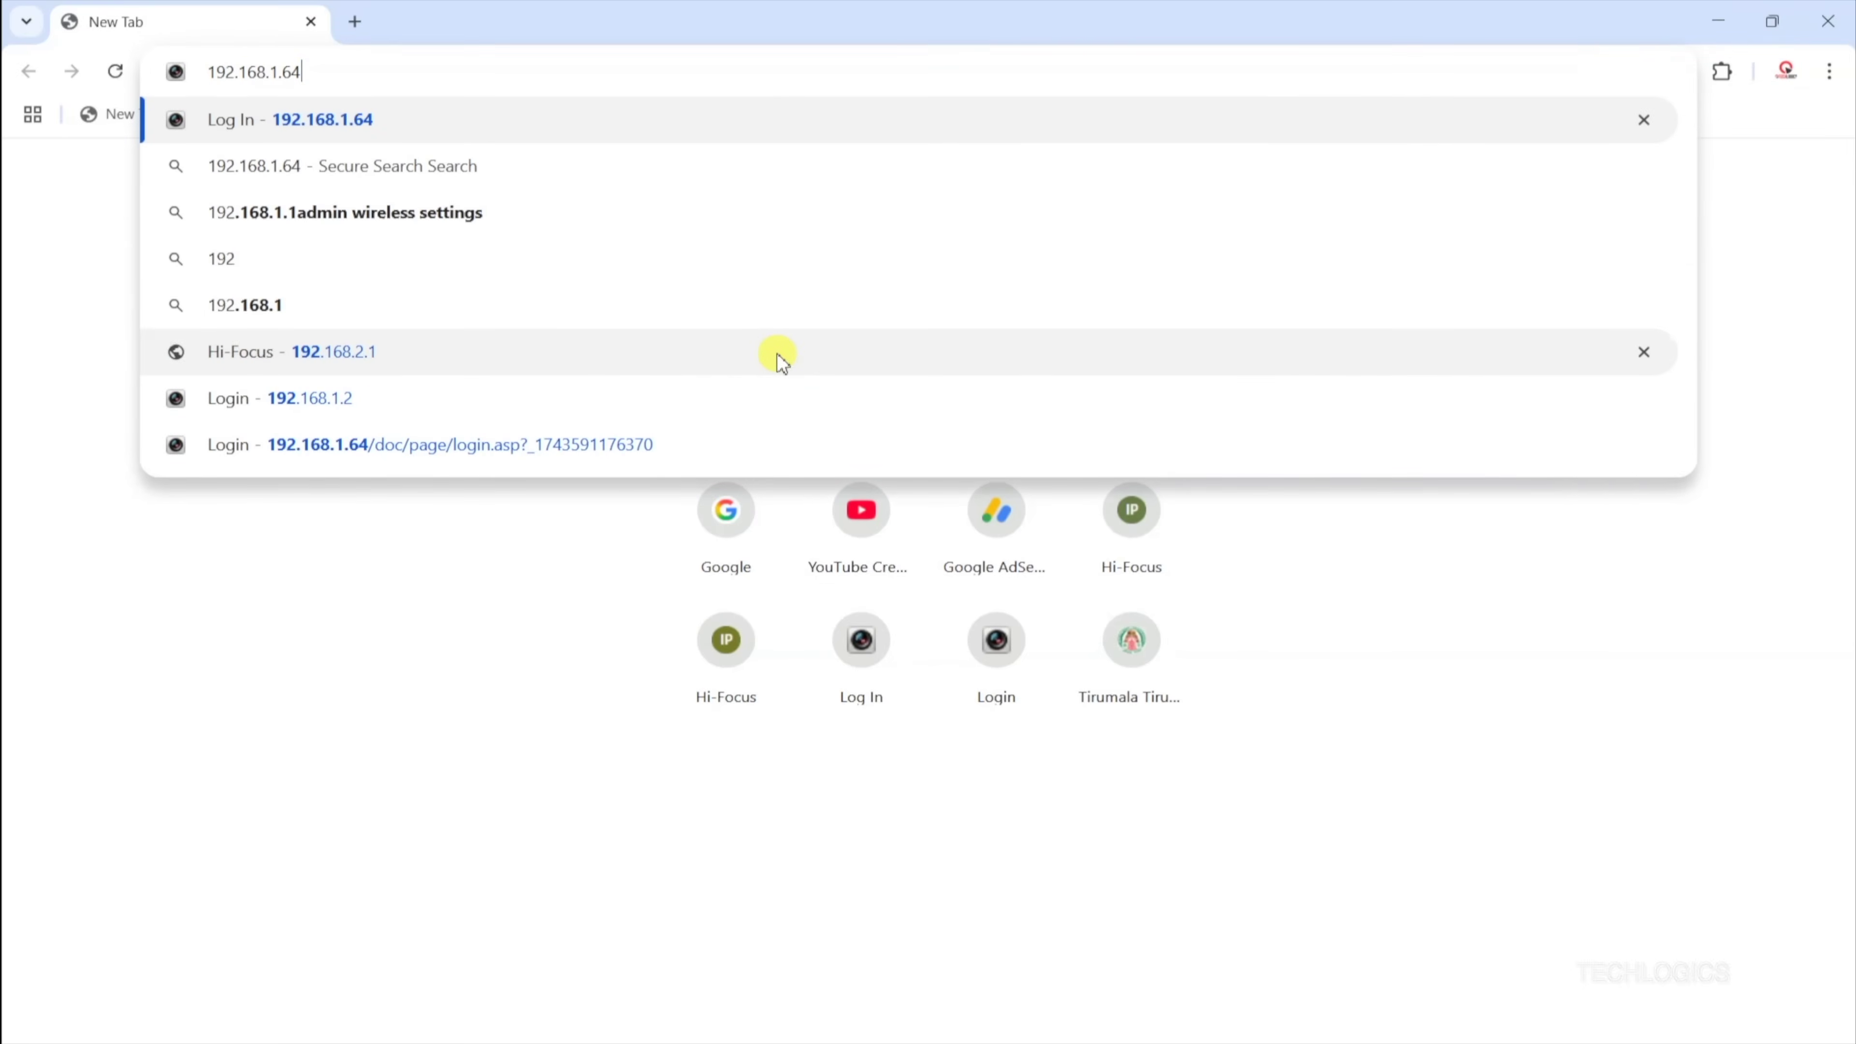
key(BackSpace)
key(BackSpace)
text(130)
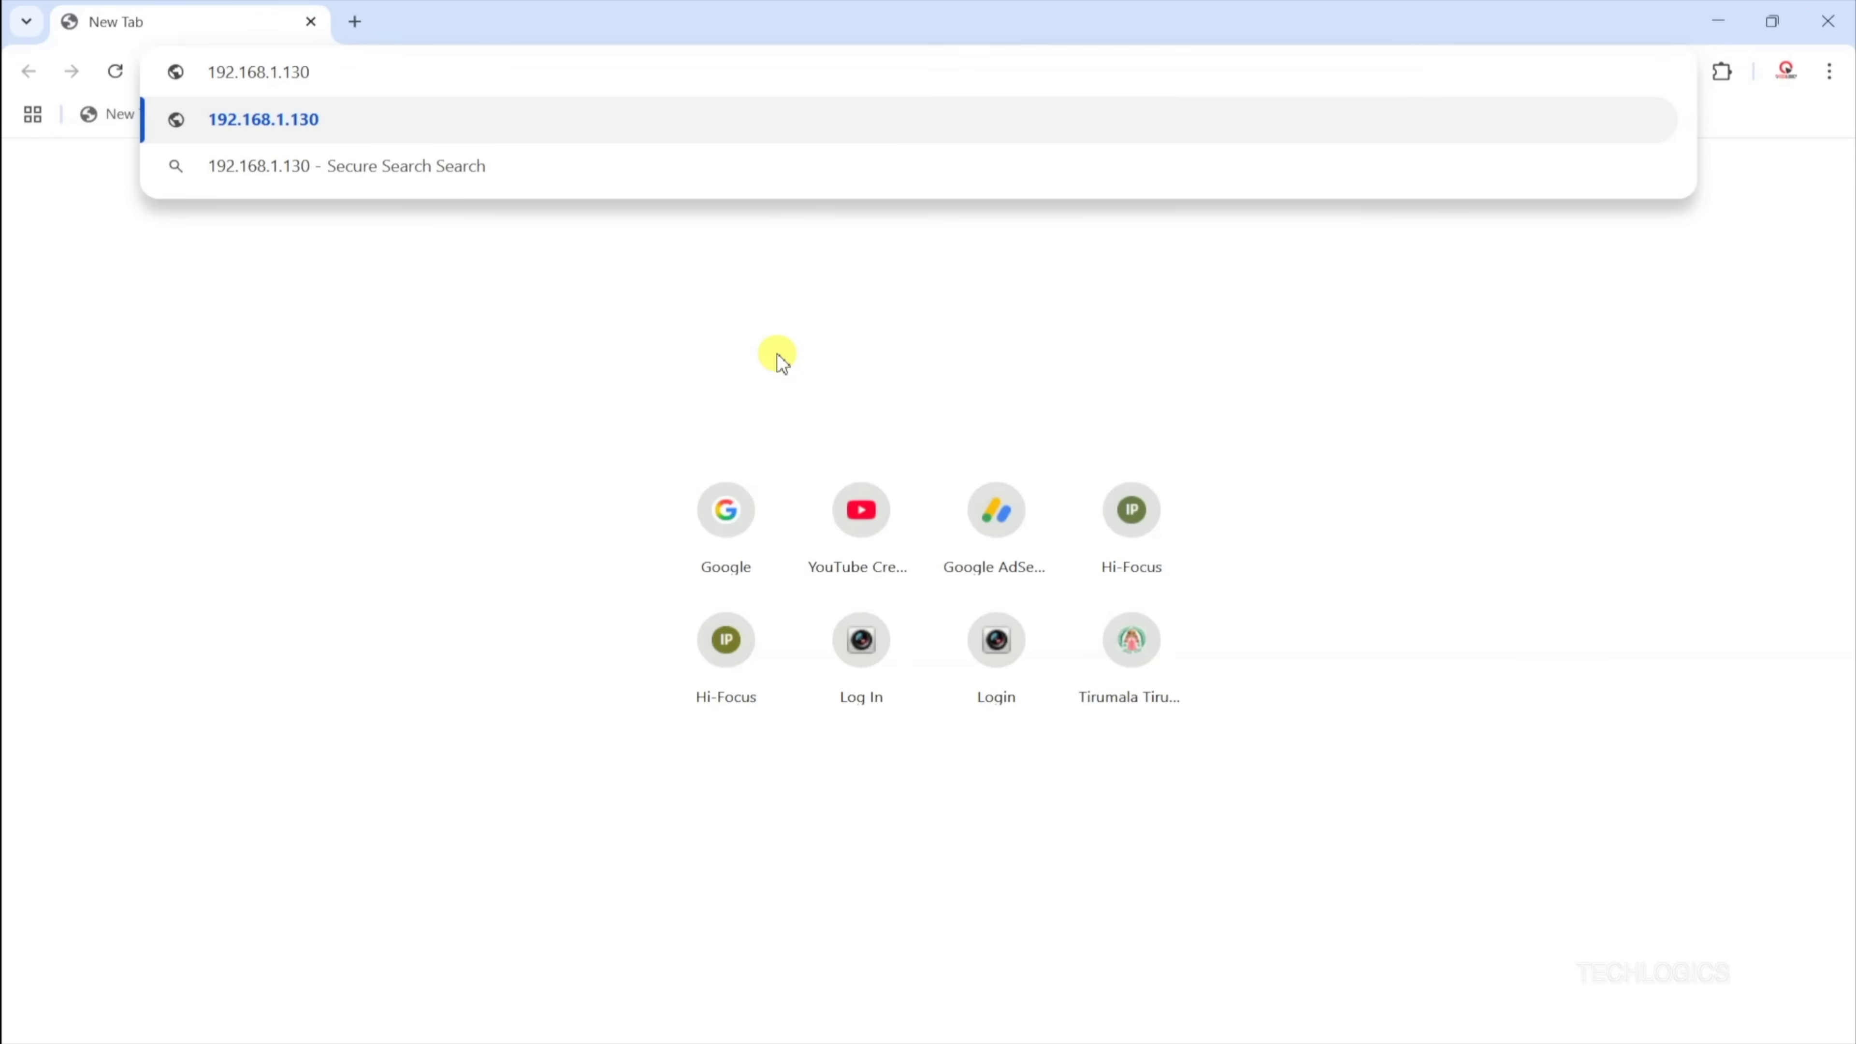
key(Return)
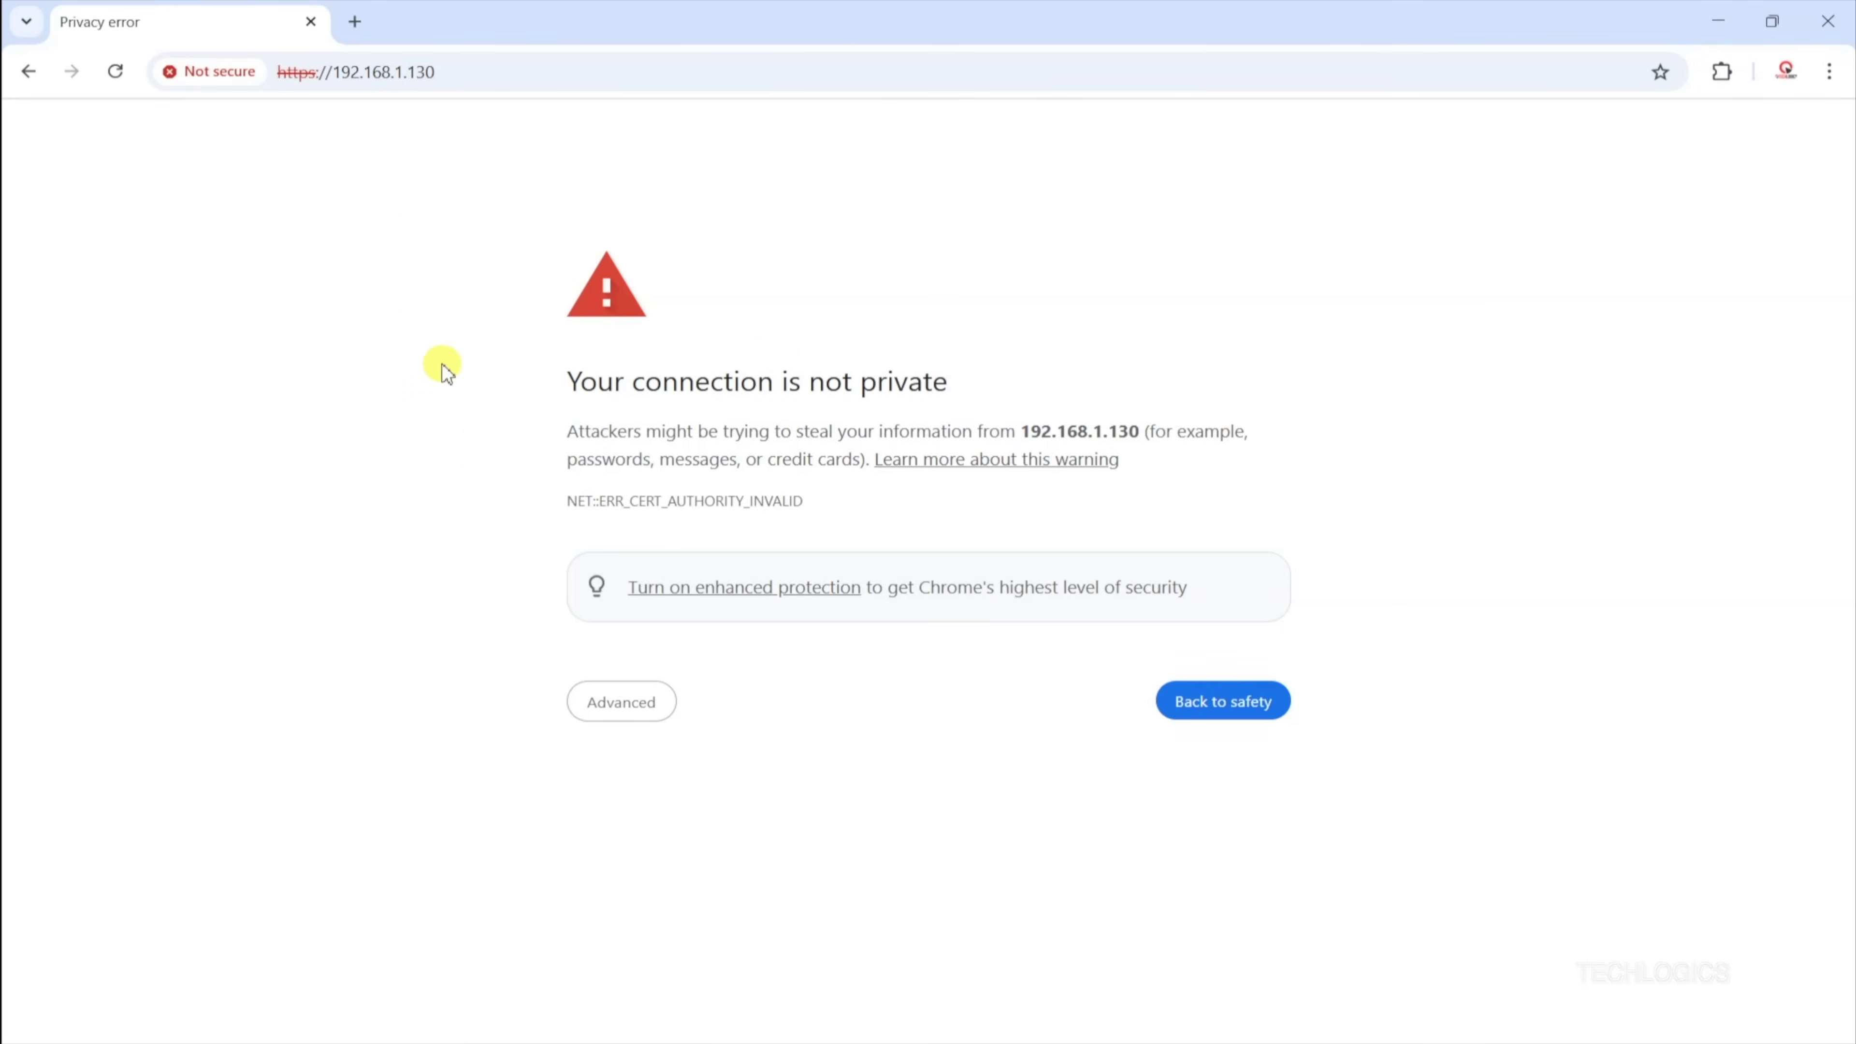
click(632, 722)
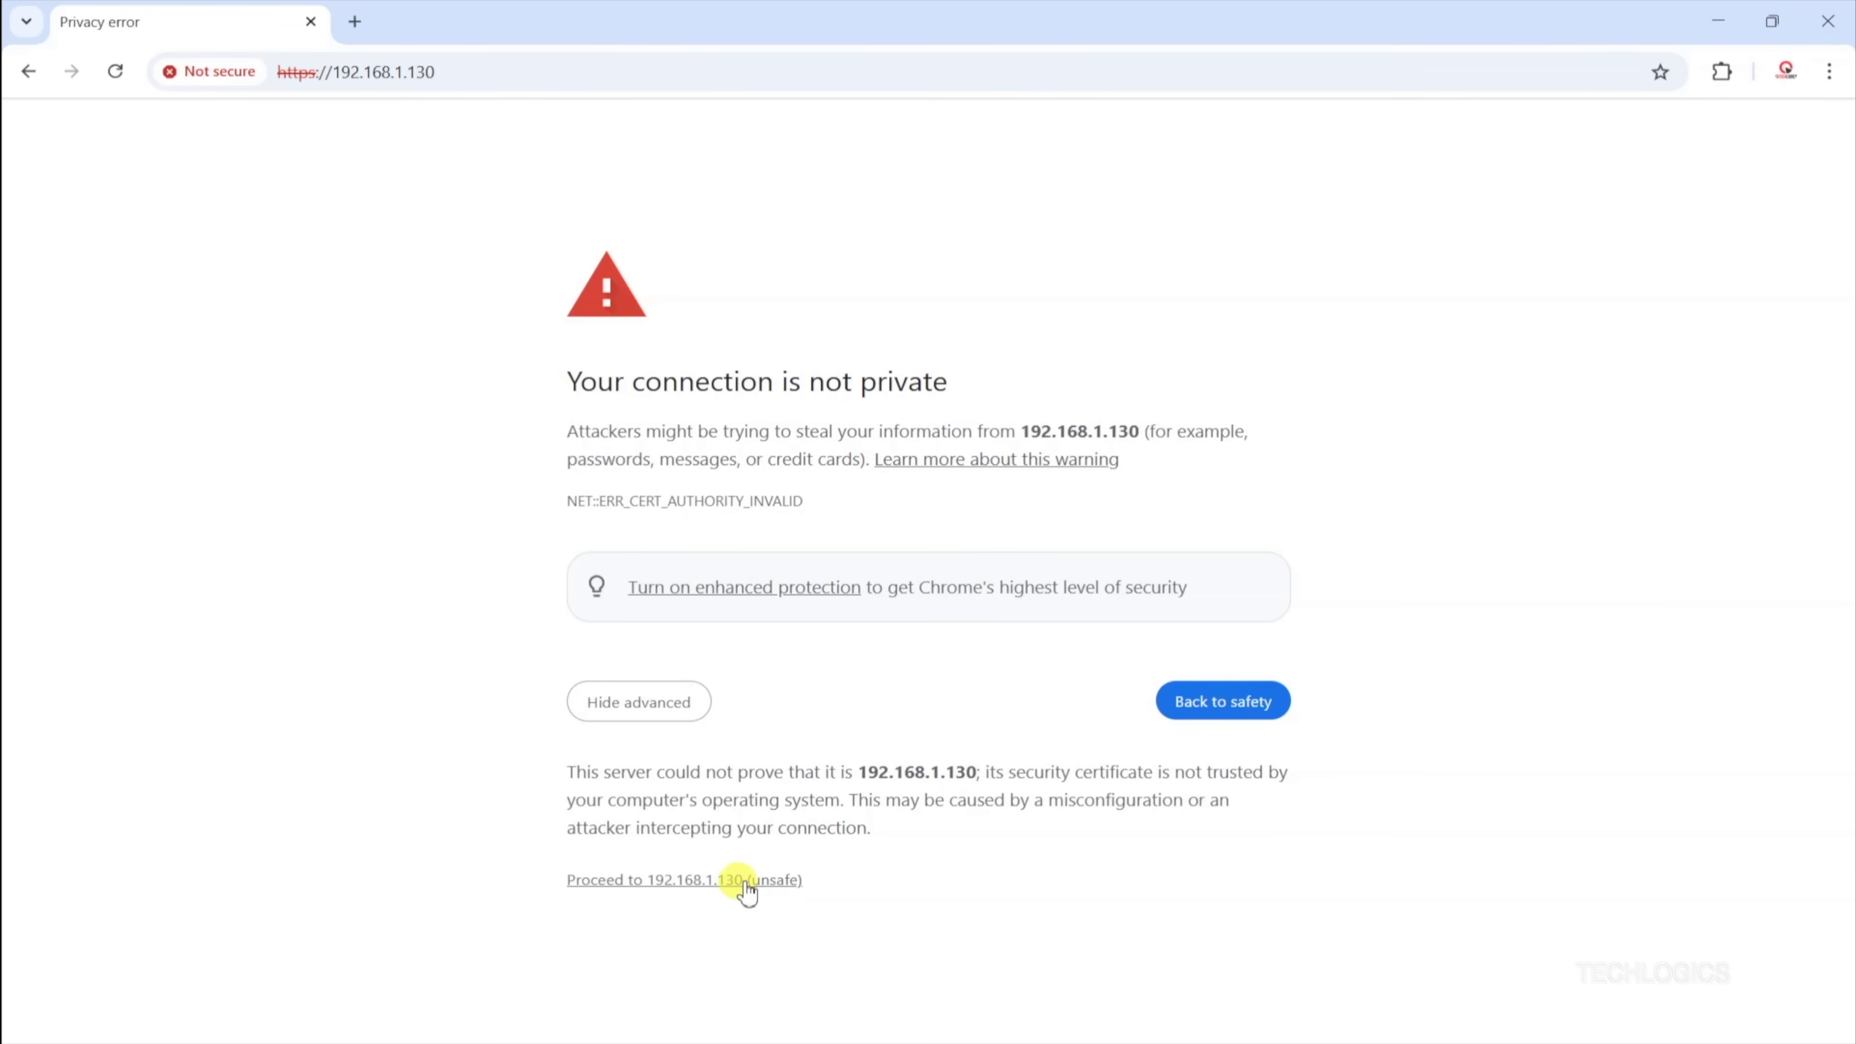
click(731, 881)
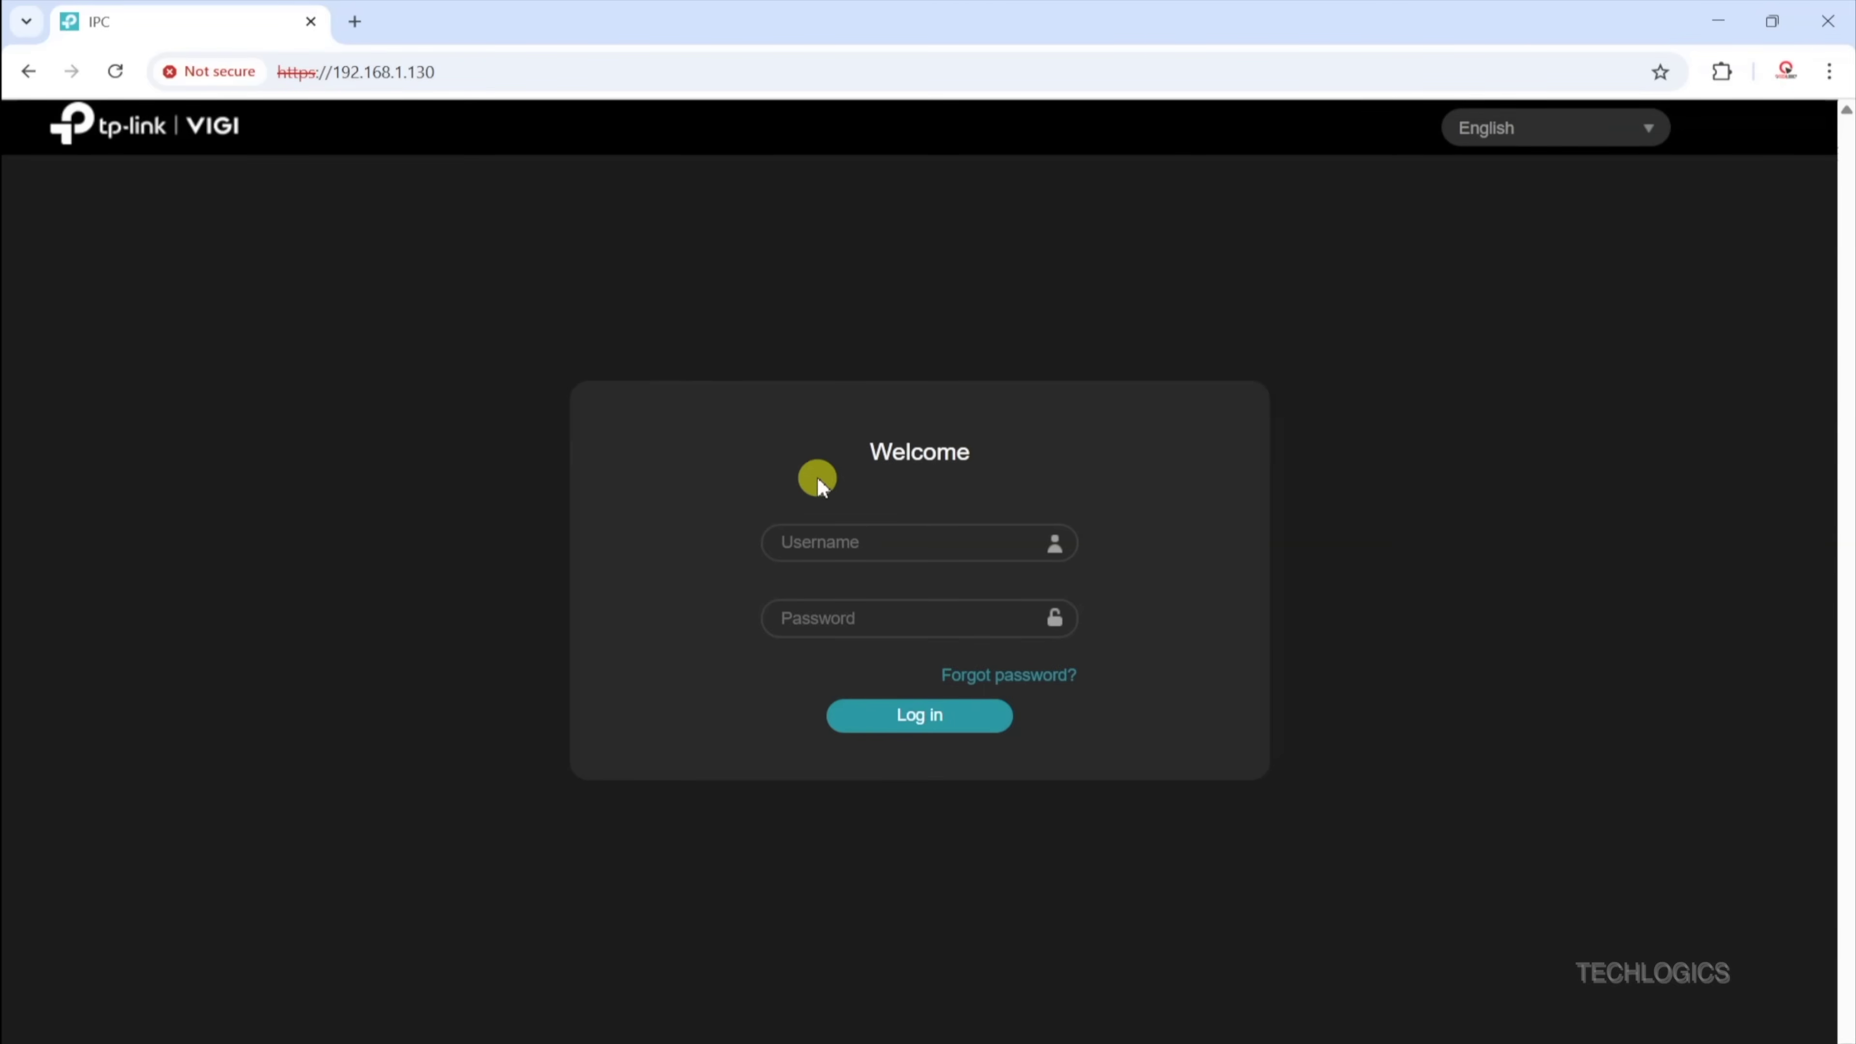
Step: Sign in to the camera's web page with username admin and the device password
click(879, 539)
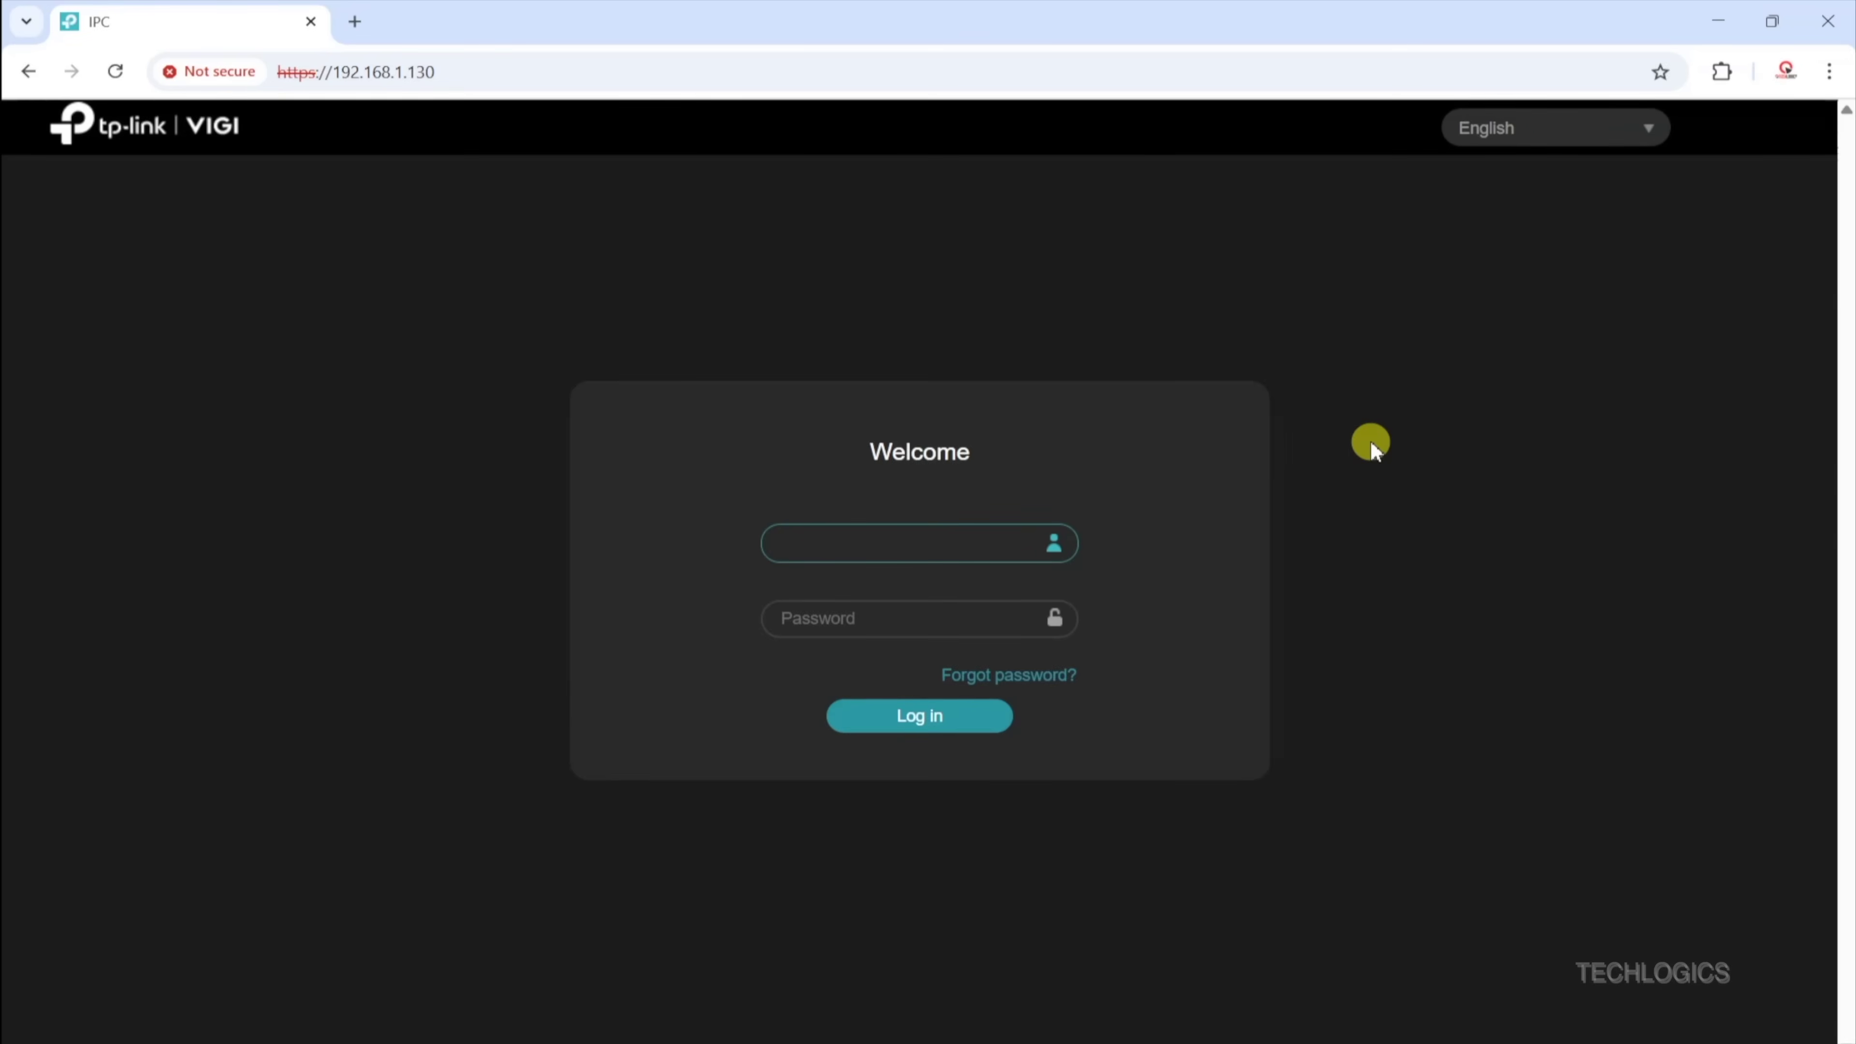
text(admin)
key(Tab)
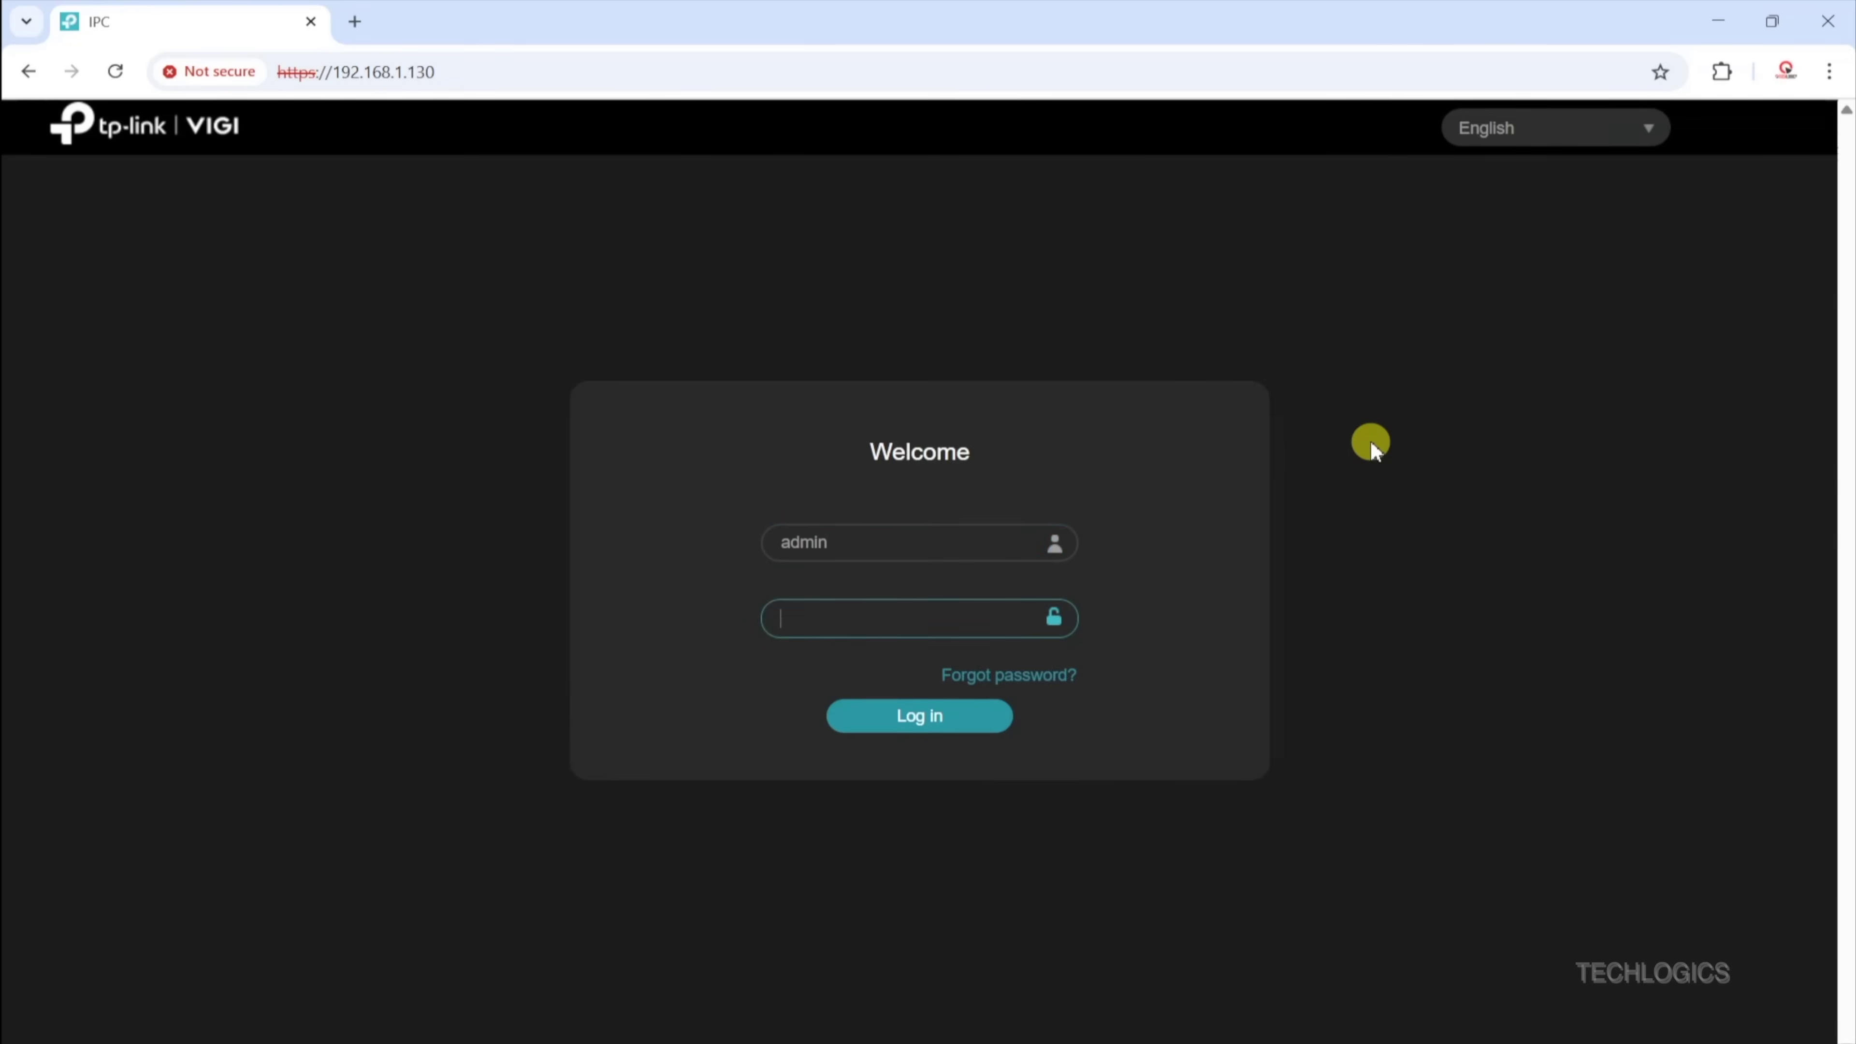
text(•••••••••••)
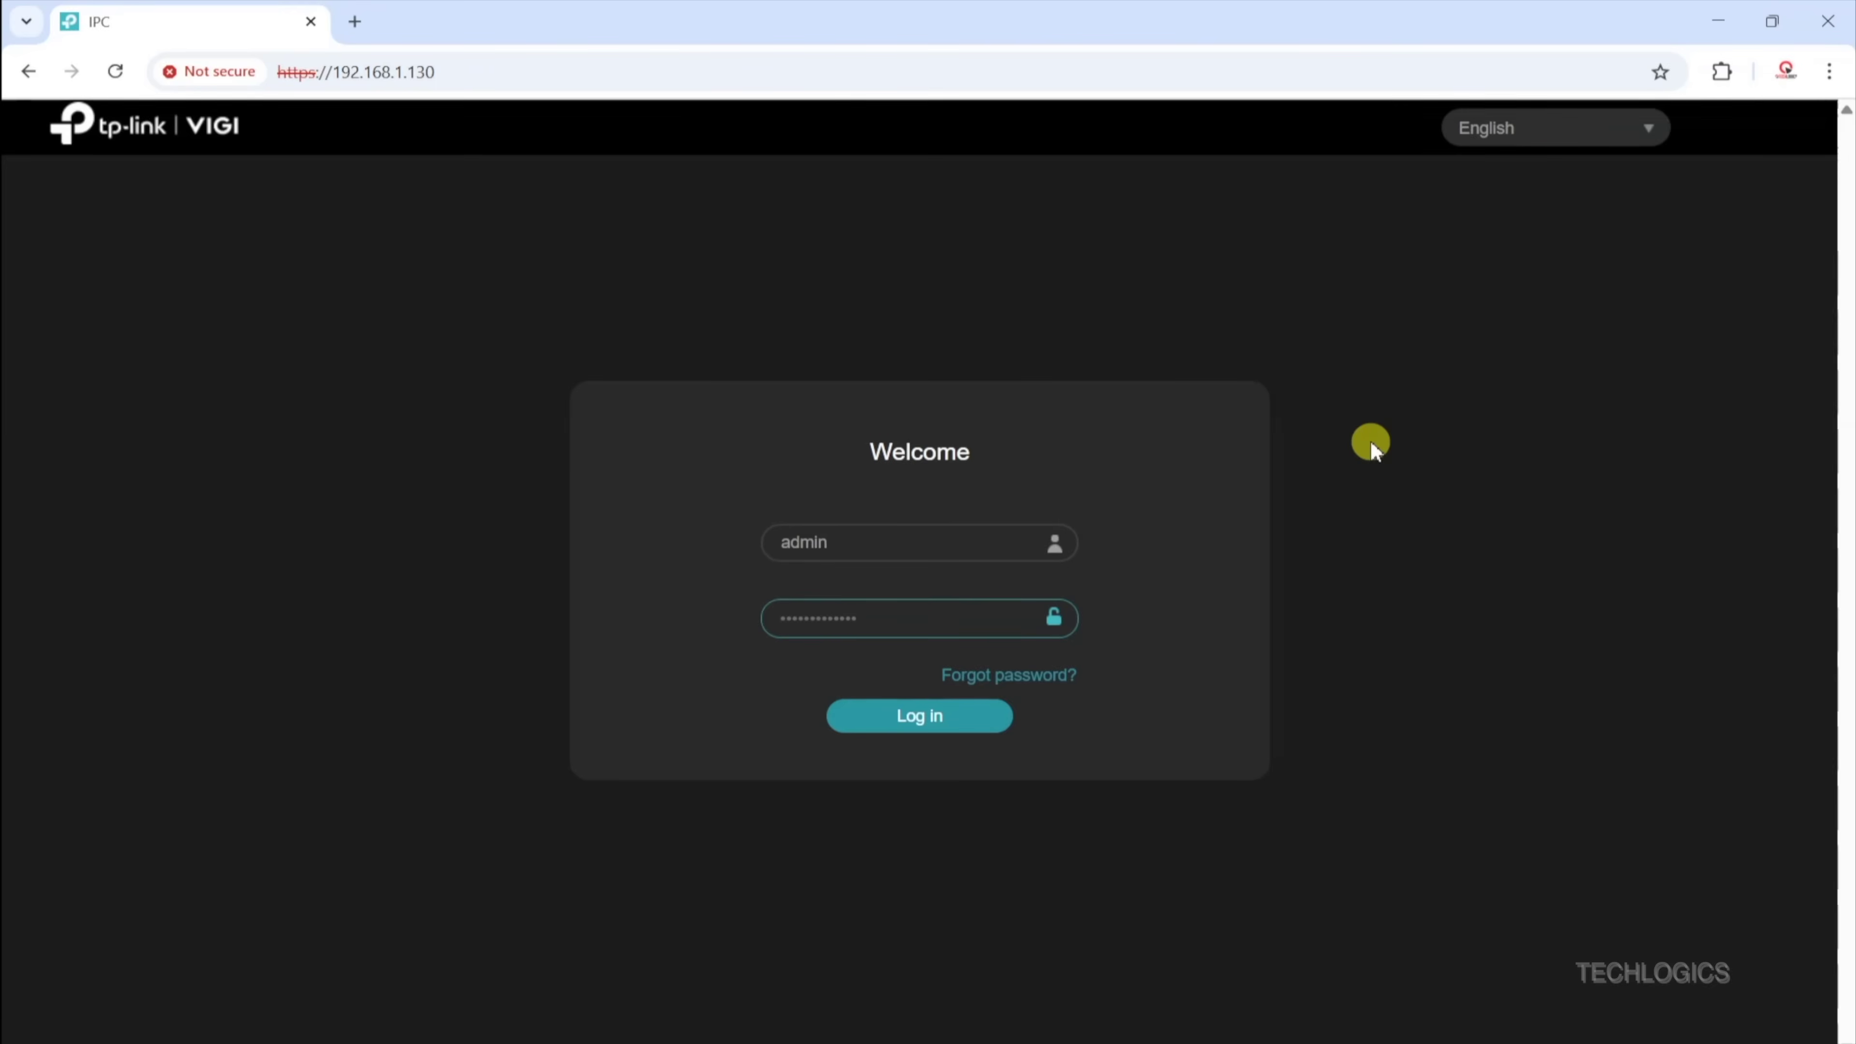
click(1007, 722)
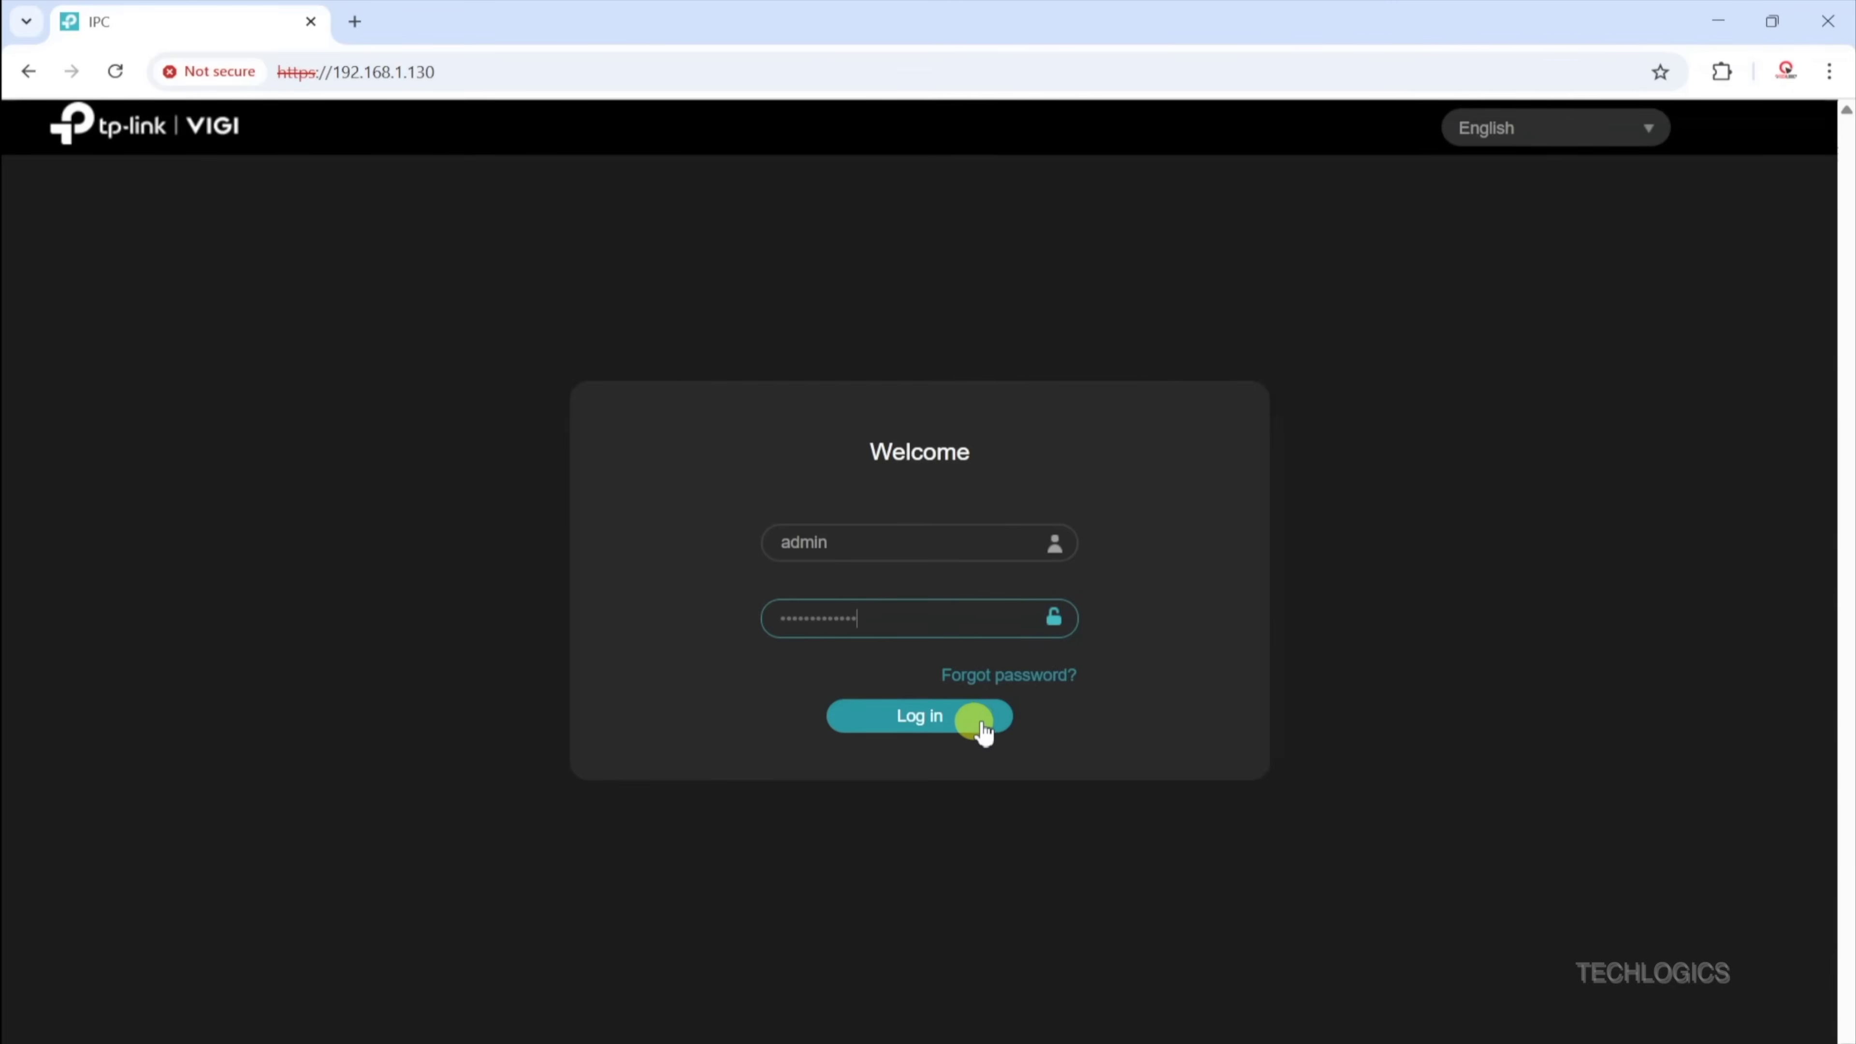